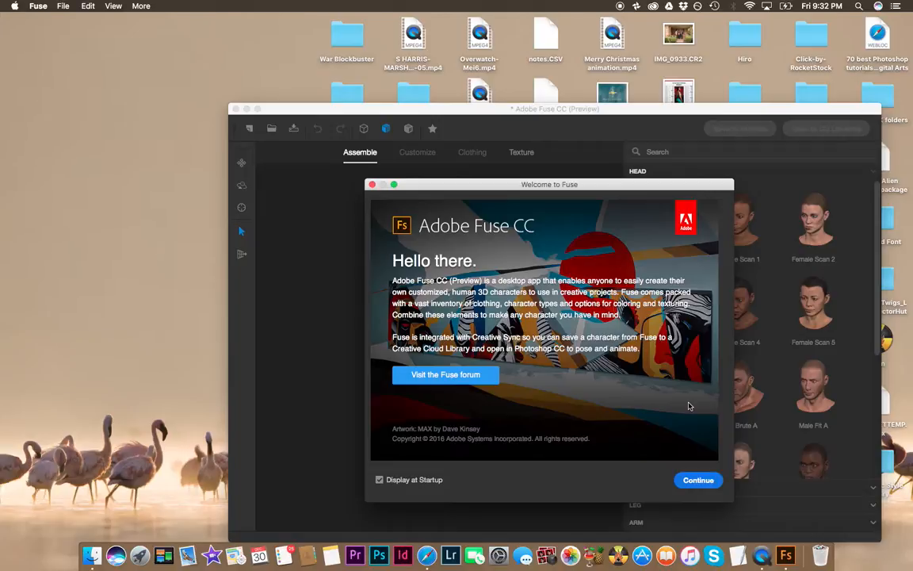
Step: Dismiss the welcome screen and start the character with the Female Scan 1 head
left_click(700, 480)
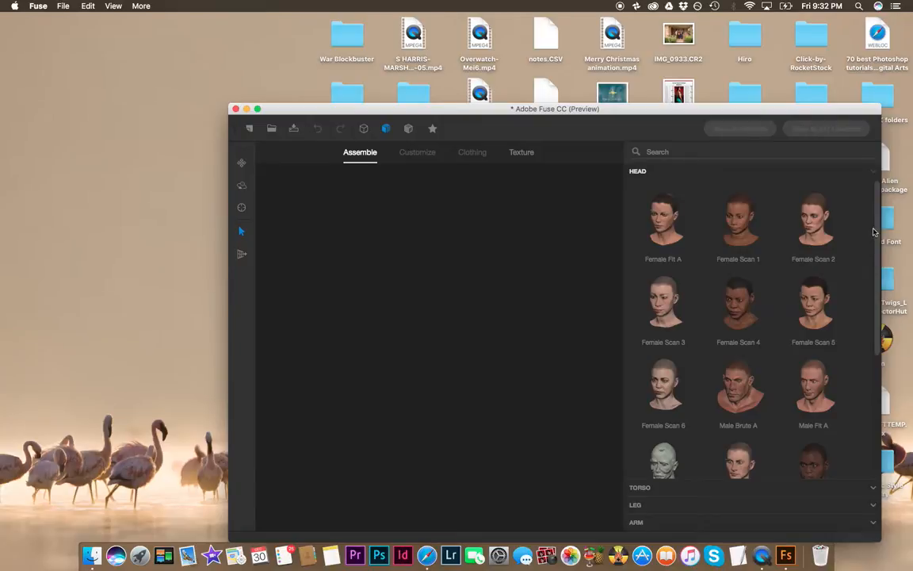
scroll(871, 238, "down", 5)
scroll(863, 396, "up", 5)
left_click(248, 129)
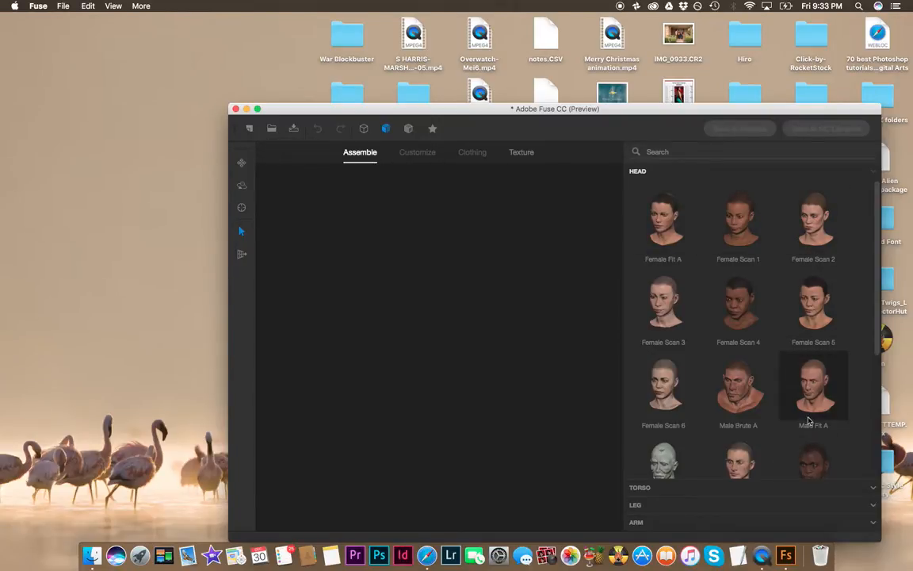
scroll(804, 422, "down", 3)
scroll(809, 420, "up", 3)
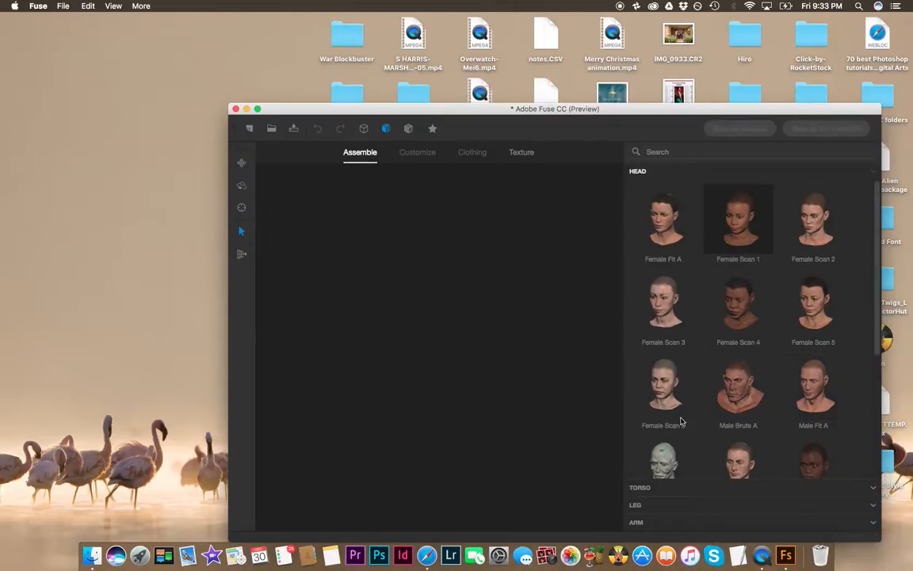
left_click(739, 218)
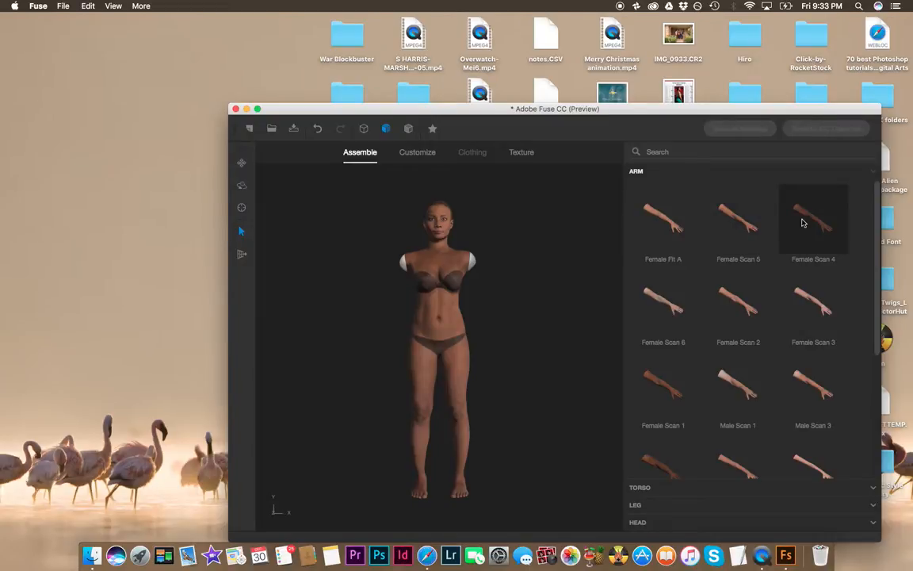
Step: Attach the Female Scan 1 arms to the body, then select and inspect the torso and leg regions
left_click(662, 402)
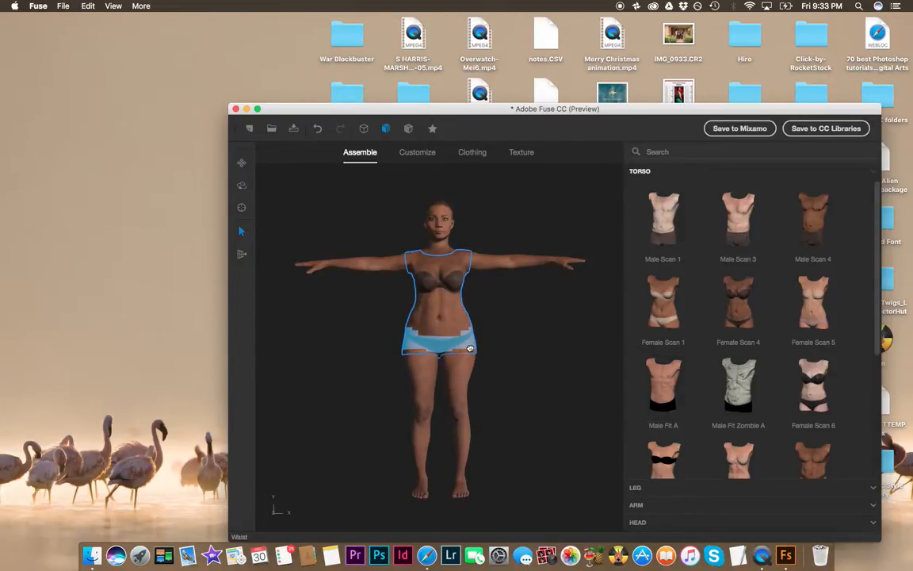
left_click_drag(424, 359, 444, 369)
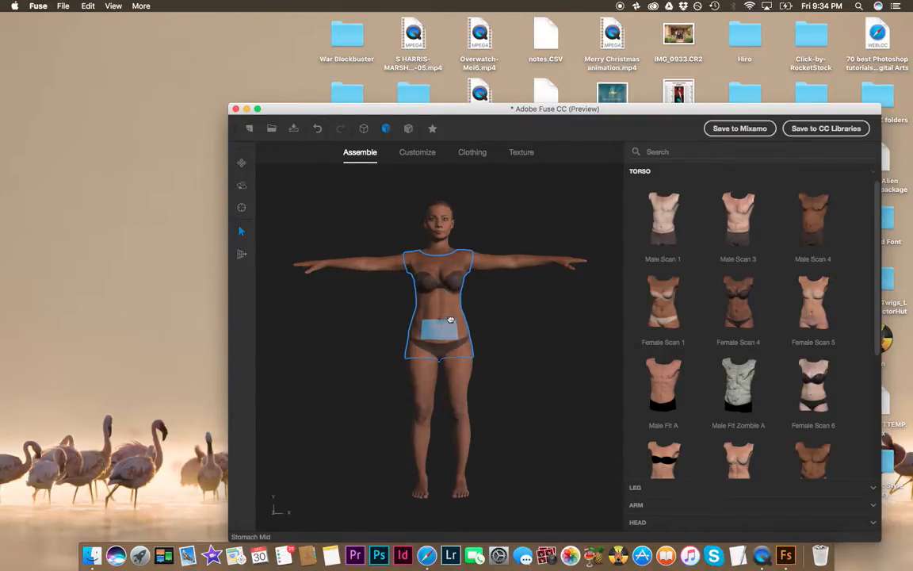
left_click(462, 496)
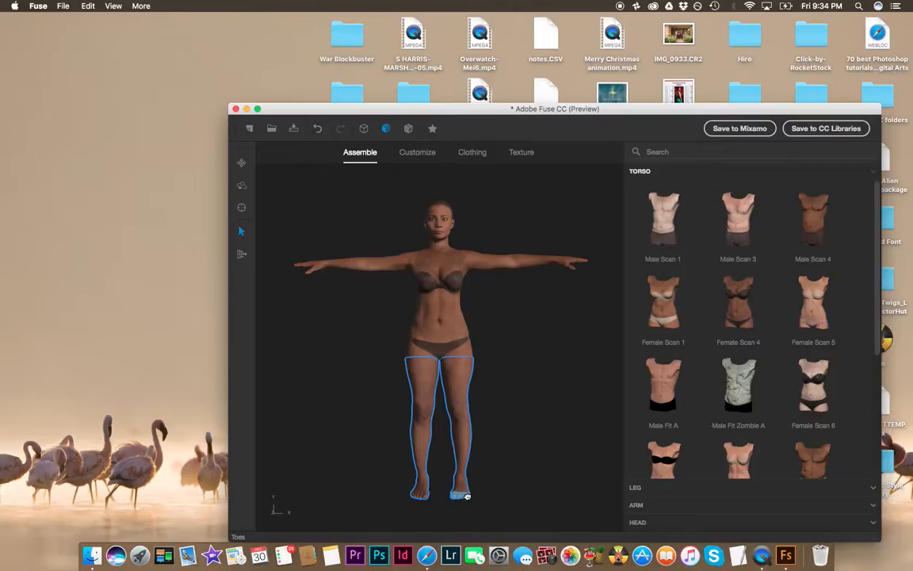
left_click(528, 475)
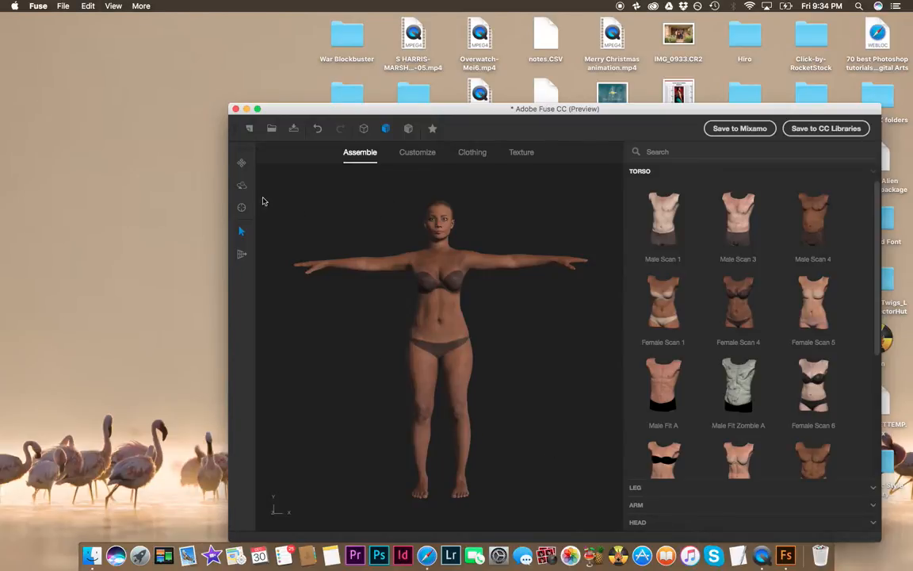
Step: Switch to customizing and set arm sliders: Bicep Small/Big 7, Tricep Small/Big -10, Elbows Inward/Outward 1
left_click(420, 156)
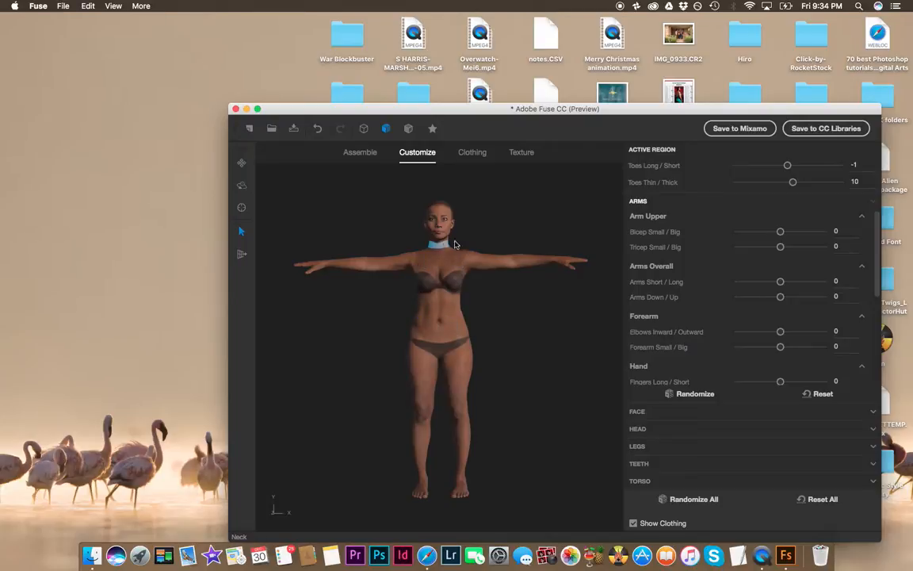
left_click_drag(781, 231, 784, 254)
mouse_move(781, 247)
left_mouse_down()
mouse_move(792, 246)
mouse_move(774, 246)
mouse_move(784, 247)
mouse_move(779, 258)
left_mouse_up()
left_click_drag(780, 331, 784, 340)
Step: Randomize the arm settings, reset them, and randomize the arms again
left_click(679, 394)
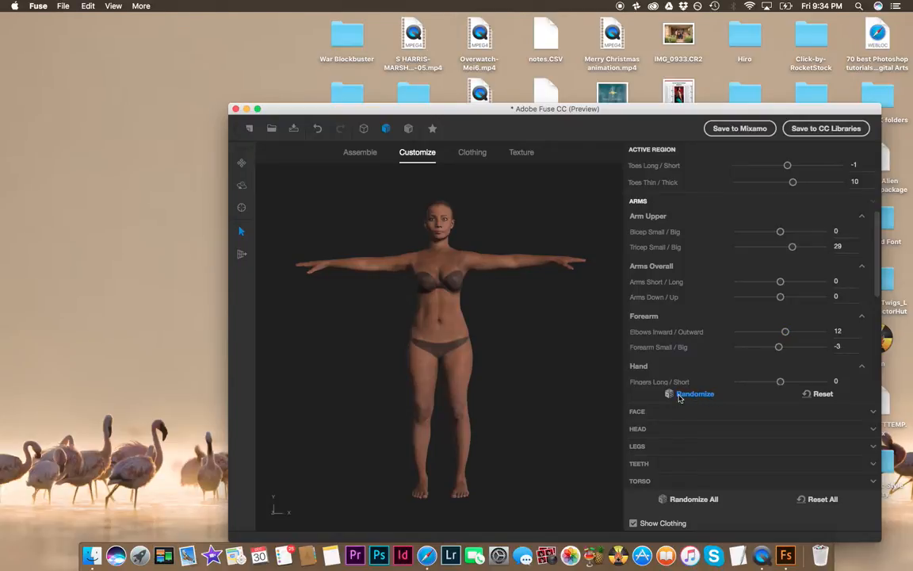
left_click(820, 395)
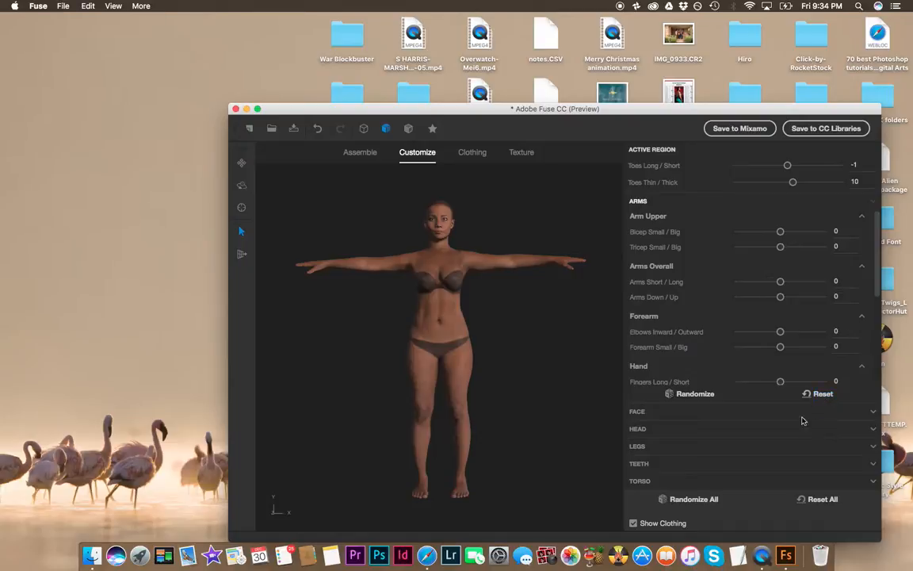
left_click(681, 394)
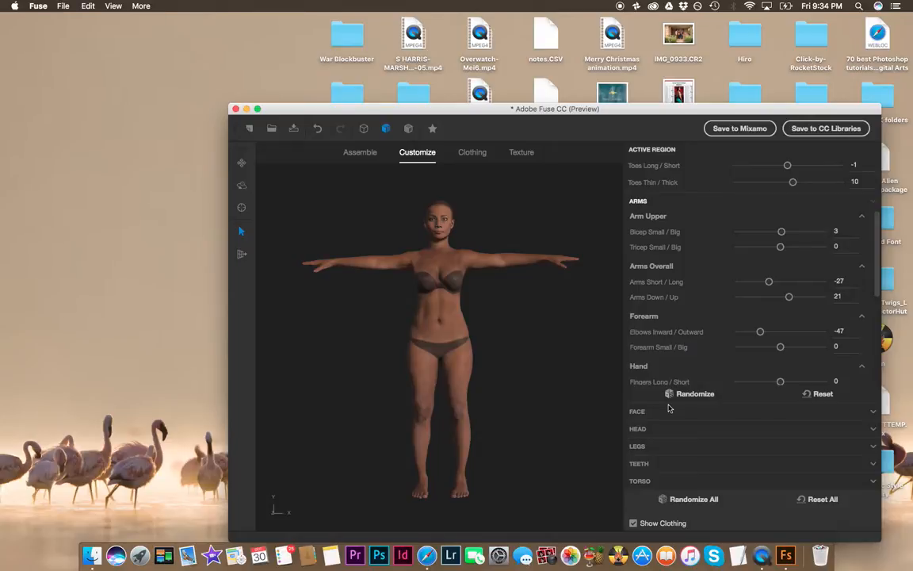
Step: Open the face settings and frame the character's face closely in the viewport
left_click(658, 415)
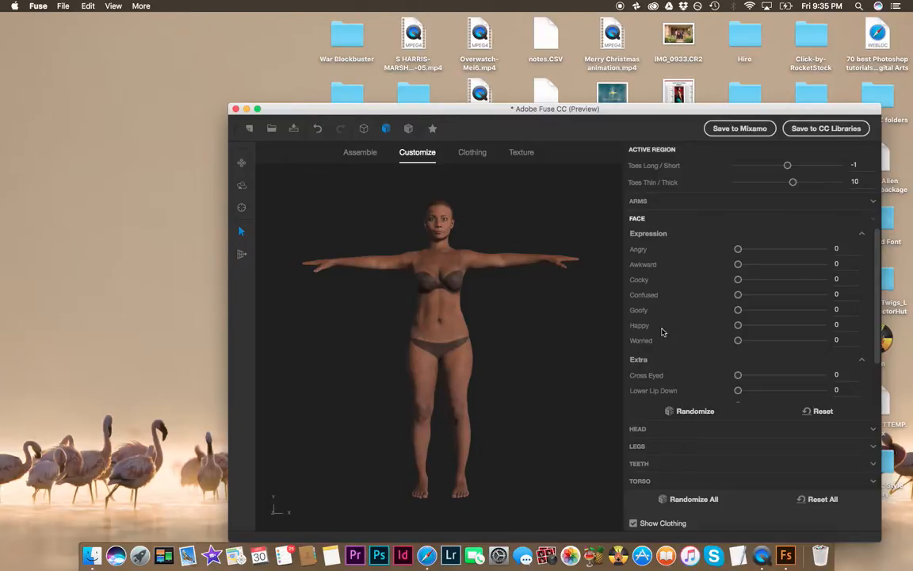
scroll(448, 277, "down", 3)
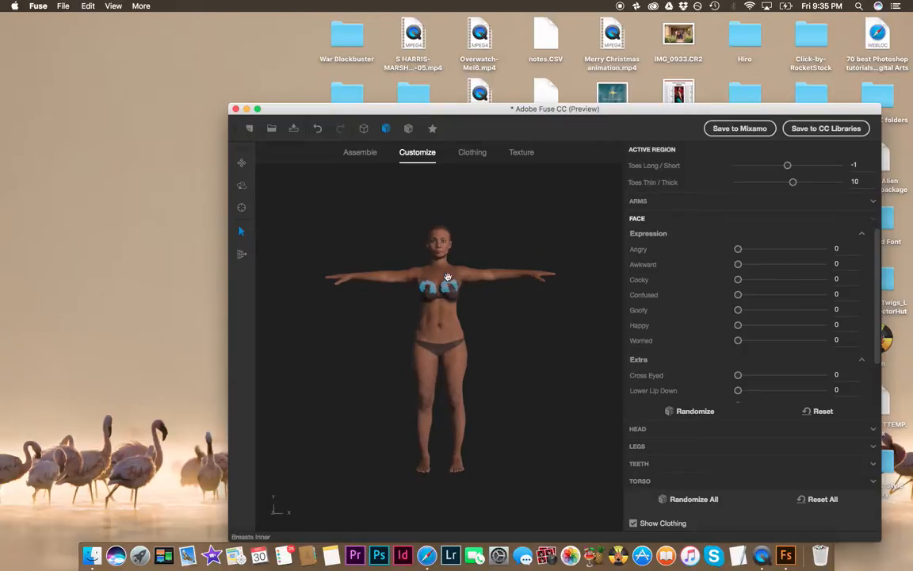
scroll(522, 214, "up", 3)
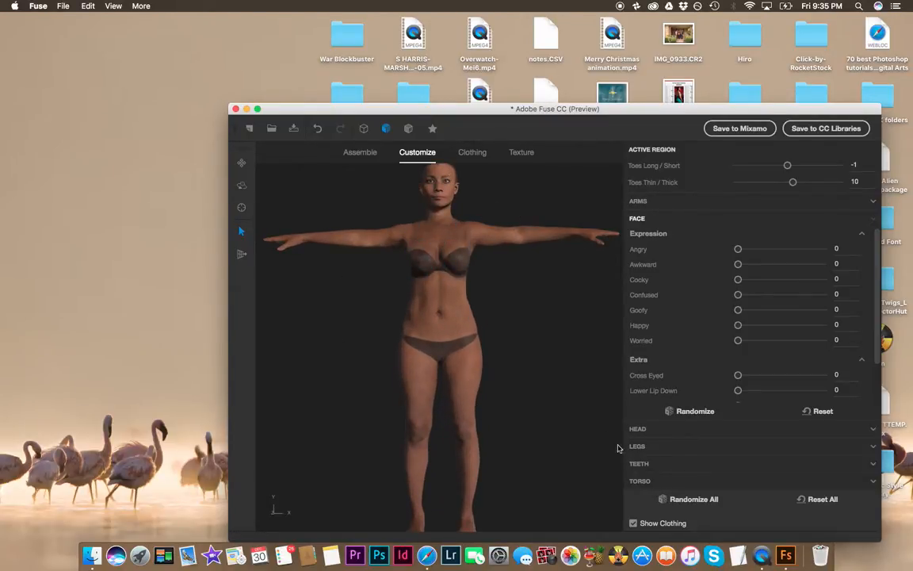
scroll(534, 335, "down", 3)
scroll(407, 279, "up", 3)
scroll(410, 296, "down", 3)
scroll(435, 276, "up", 2)
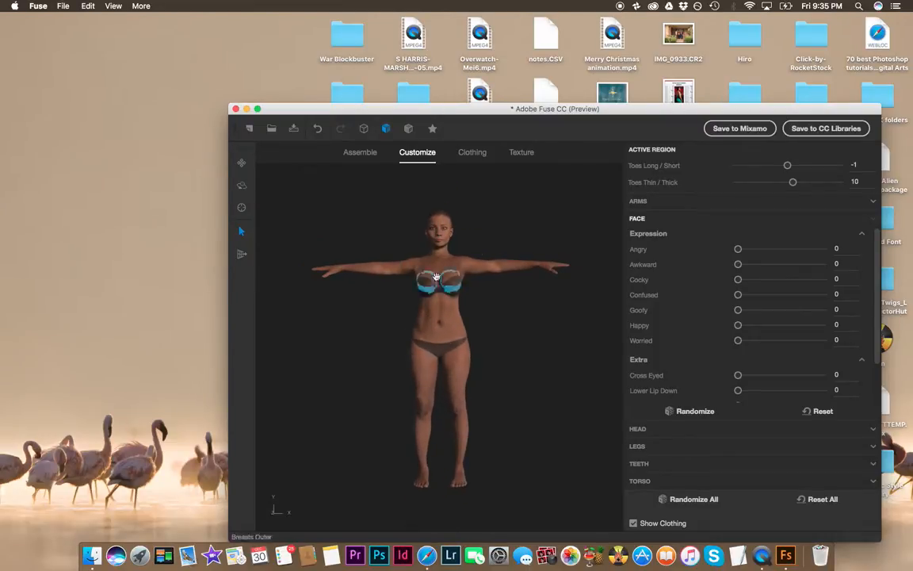
left_click(240, 210)
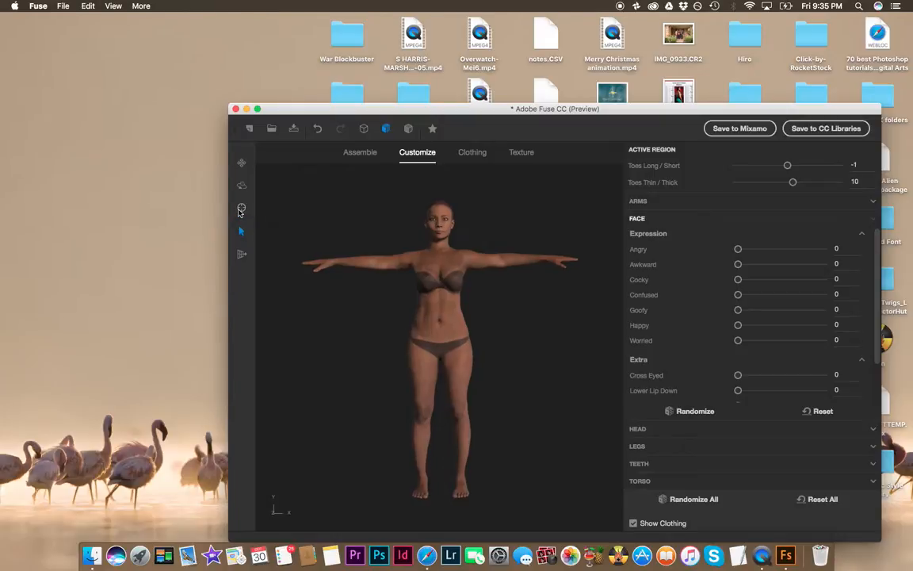
left_click(241, 163)
left_click_drag(420, 210, 413, 257)
scroll(420, 277, "down", 3)
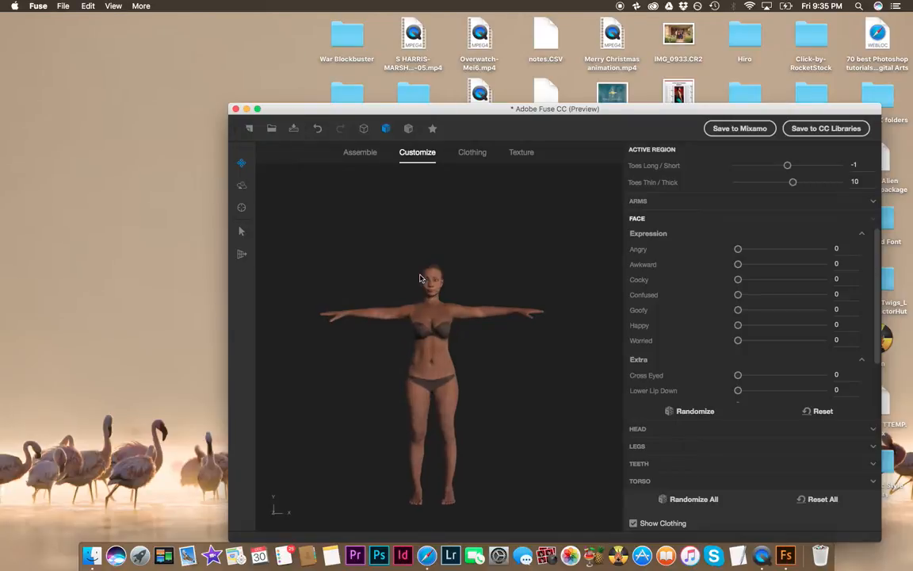
scroll(421, 277, "up", 5)
scroll(421, 277, "up", 5)
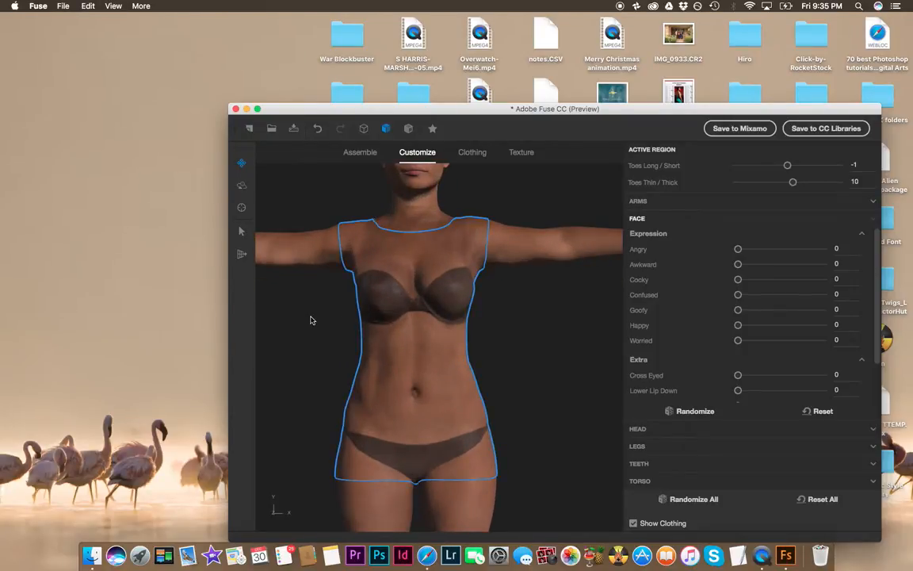
scroll(336, 311, "down", 3)
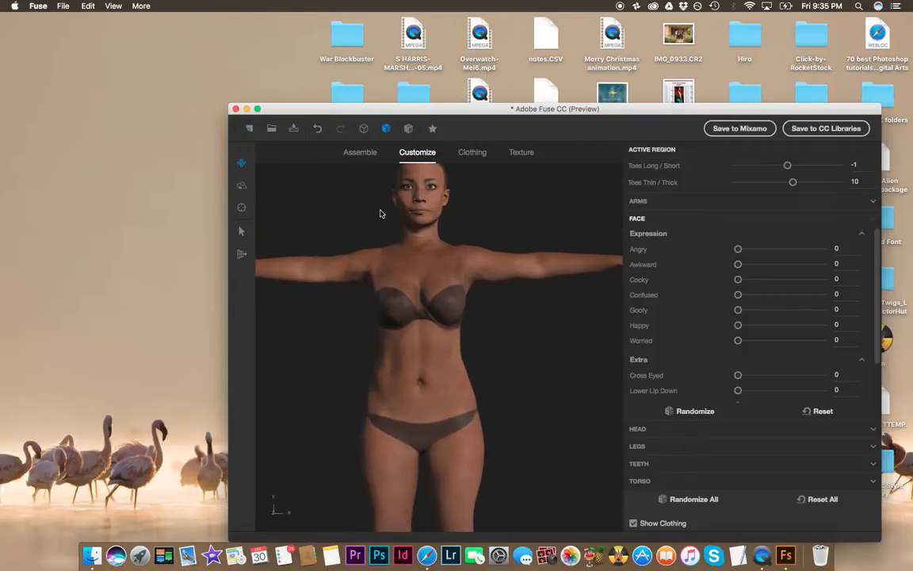
scroll(380, 214, "up", 5)
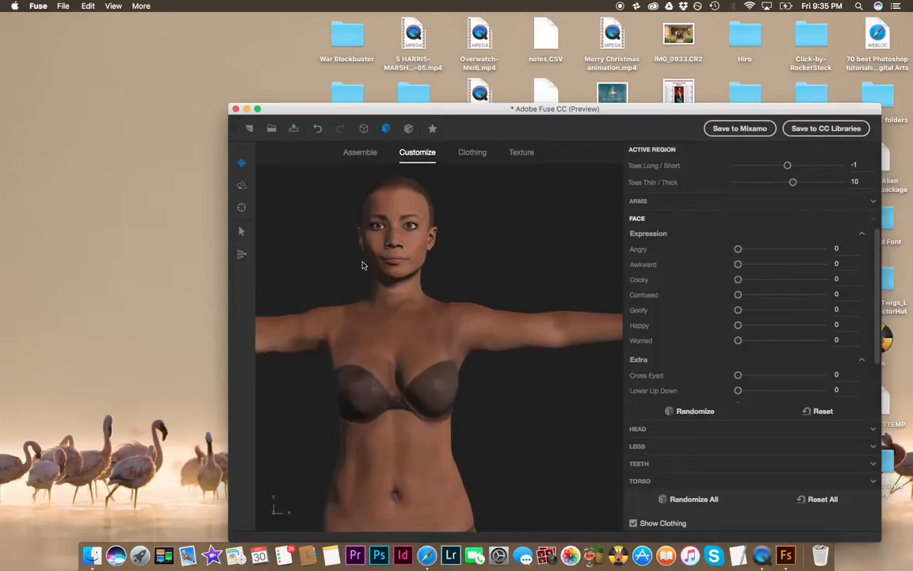
scroll(341, 261, "up", 5)
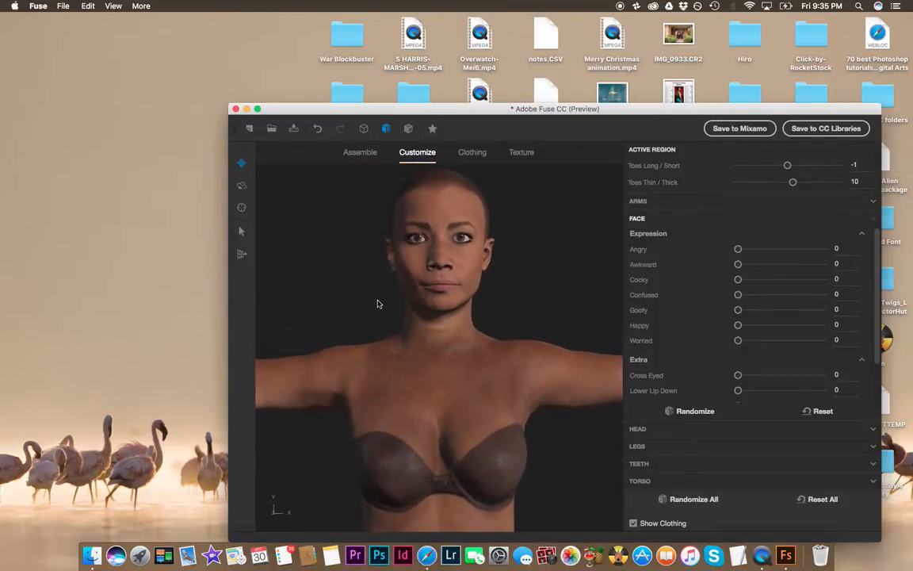
scroll(367, 265, "up", 4)
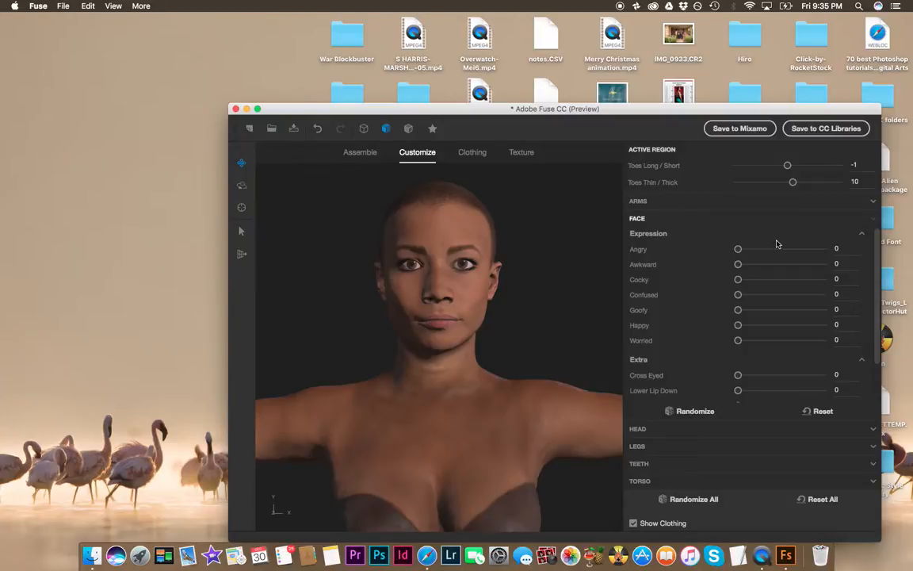
left_click_drag(738, 280, 840, 276)
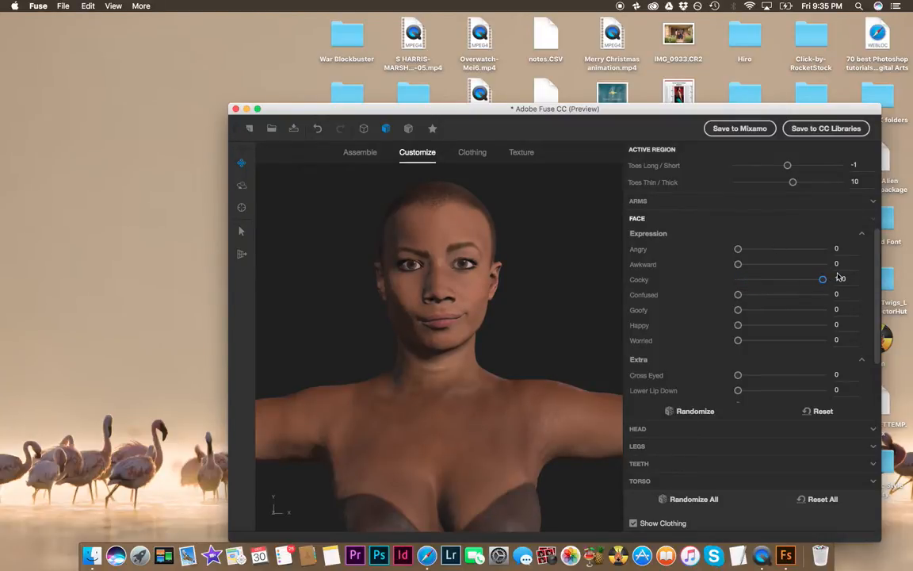
left_click_drag(830, 282, 729, 347)
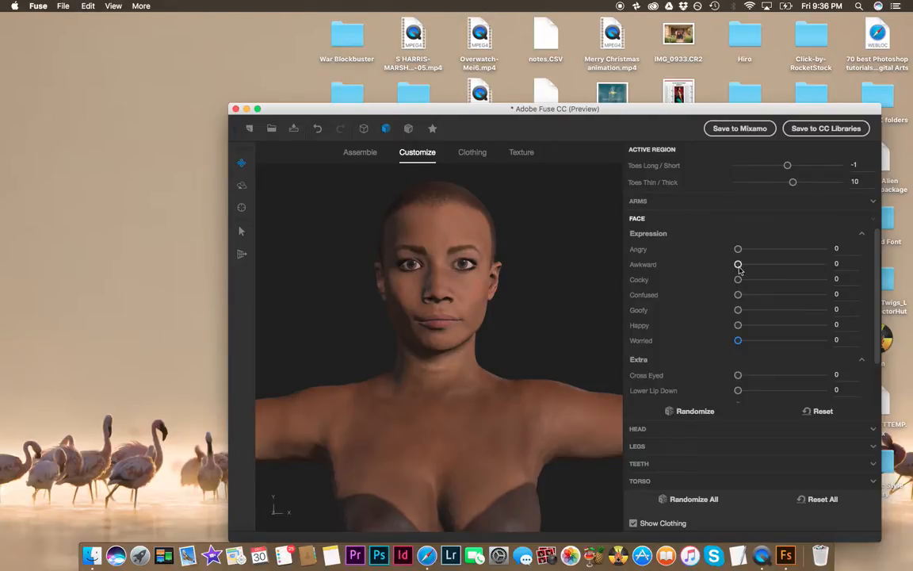
Step: Set the Cross Eyed face extra slider to 2
mouse_move(740, 265)
left_mouse_down()
mouse_move(812, 265)
mouse_move(805, 273)
mouse_move(729, 278)
mouse_move(768, 248)
mouse_move(805, 249)
mouse_move(725, 255)
left_mouse_up()
left_click_drag(740, 376, 695, 339)
left_click_drag(744, 267, 723, 262)
scroll(697, 345, "down", 2)
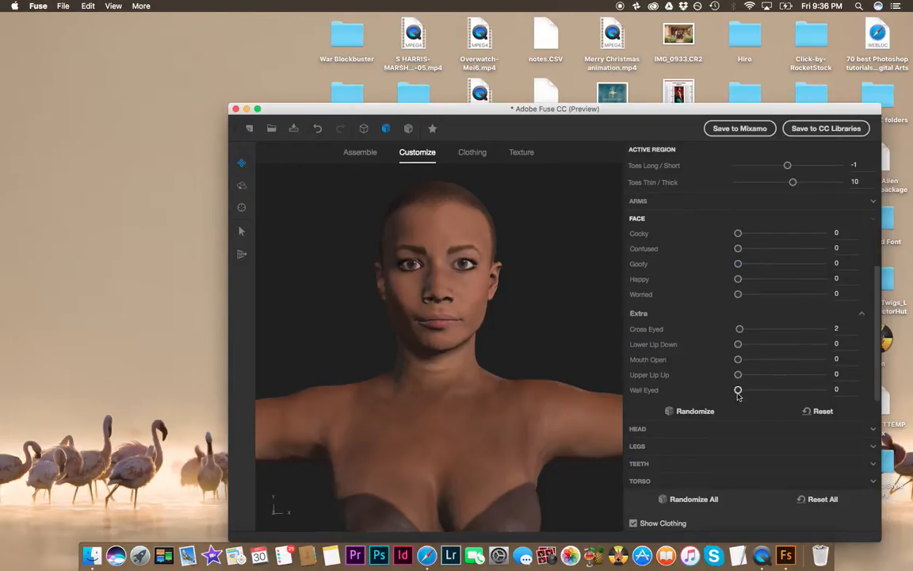
left_click_drag(739, 390, 708, 386)
scroll(733, 314, "up", 3)
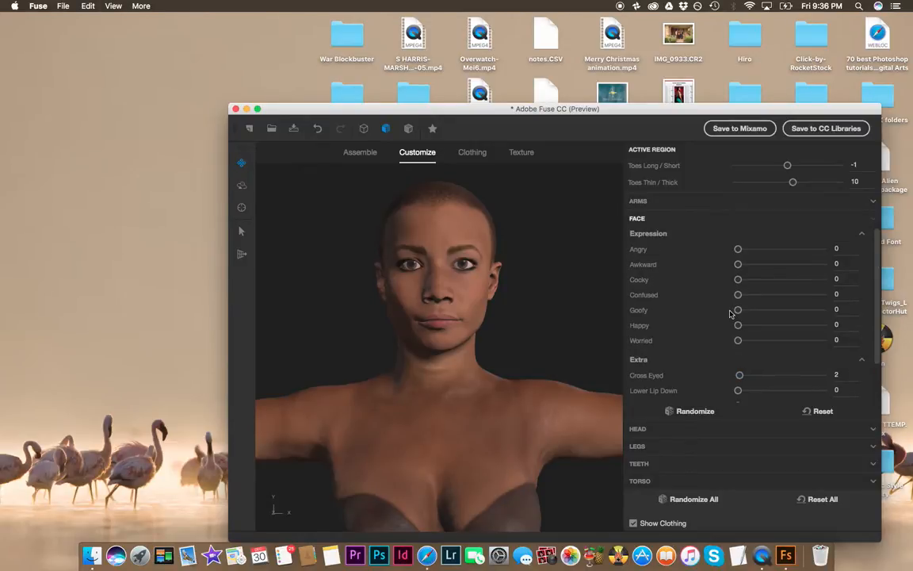
Step: Set the Happy expression slider to 43
left_click_drag(877, 290, 882, 347)
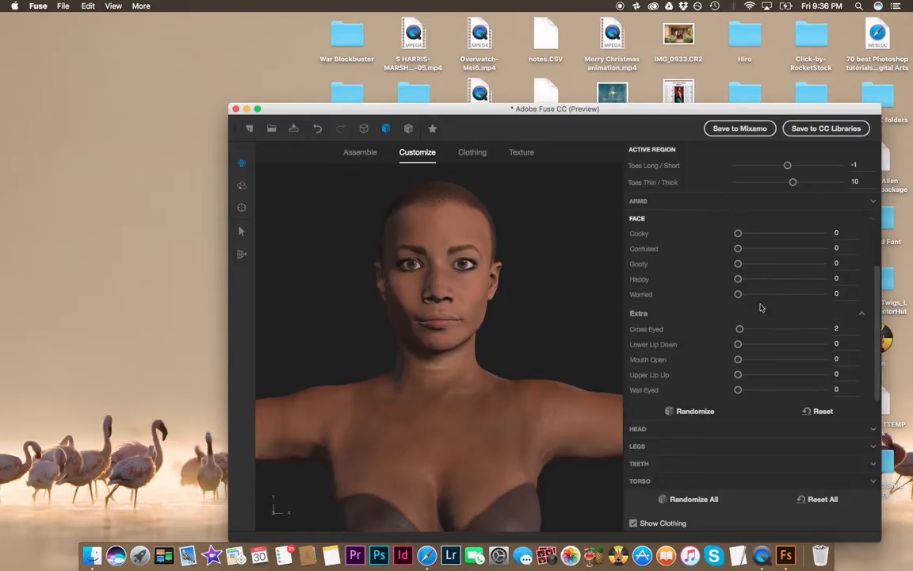
left_click_drag(738, 279, 777, 287)
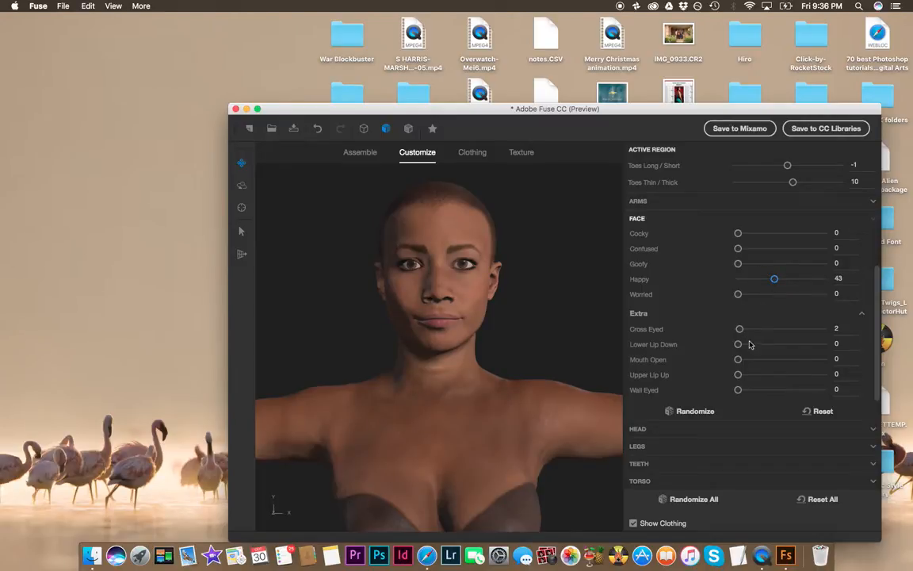
left_click_drag(738, 233, 718, 233)
Step: Open the head settings and adjust the brows, including Brows Inner Down/Up about 34 and Brows Outer In/Out about 26
left_click(638, 428)
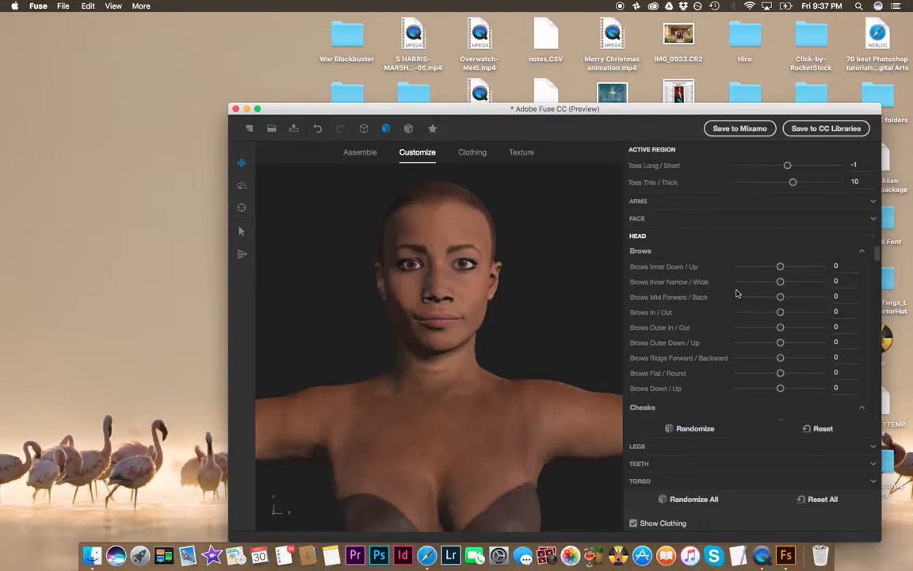
left_click_drag(779, 267, 797, 329)
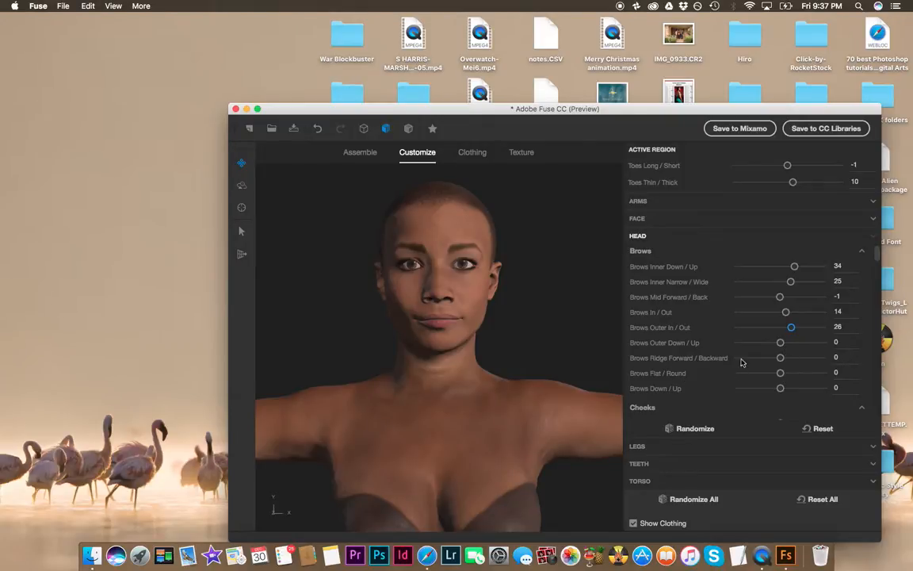
left_click_drag(781, 389, 792, 363)
Step: Set the Nose Lower Ridge Narrow/Wide slider to about -28
scroll(713, 431, "down", 5)
scroll(697, 365, "down", 4)
scroll(698, 361, "down", 4)
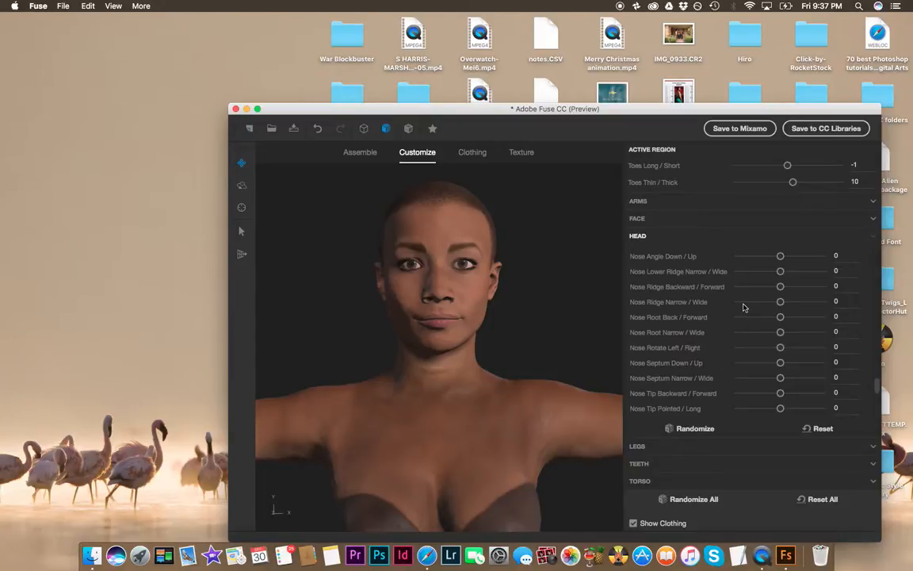
left_click_drag(781, 271, 776, 292)
Step: Adjust the Skull Round/Square and Backhead Forward/Backward sliders of the skull
scroll(780, 338, "down", 5)
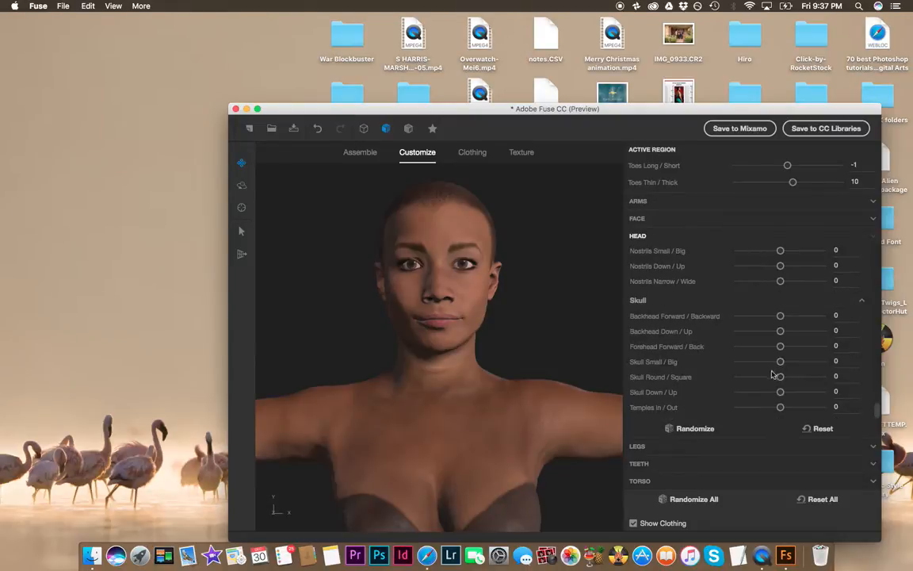
left_click_drag(780, 377, 790, 399)
left_click_drag(781, 316, 791, 318)
scroll(751, 365, "up", 5)
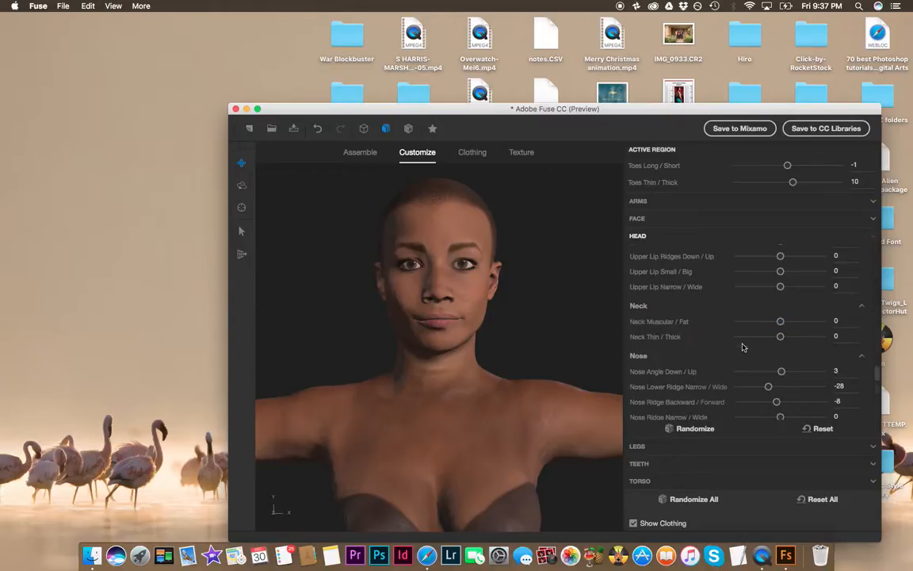
Step: Adjust the Neck Thin/Thick slider of the head
left_click_drag(781, 337, 752, 340)
left_click_drag(738, 342, 784, 330)
scroll(759, 324, "down", 5)
scroll(755, 338, "up", 10)
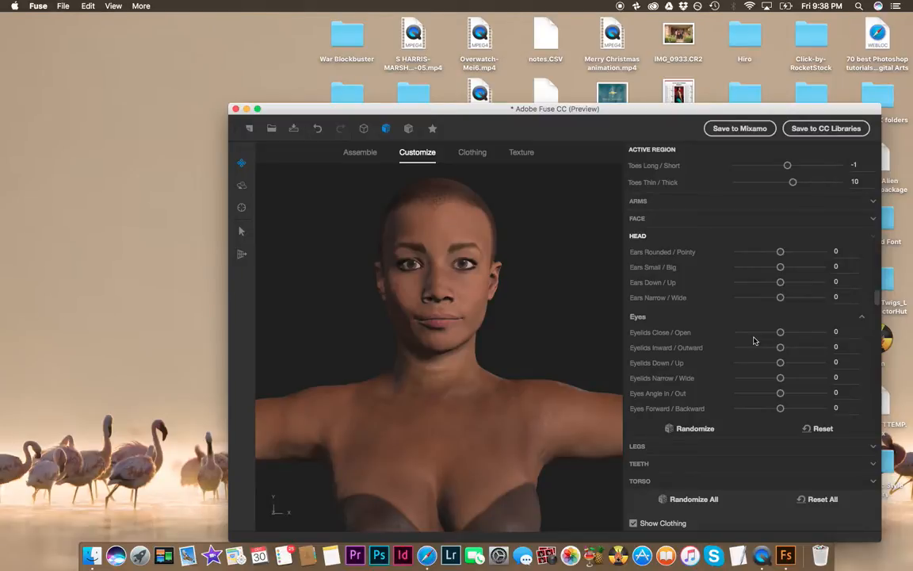
scroll(755, 341, "up", 5)
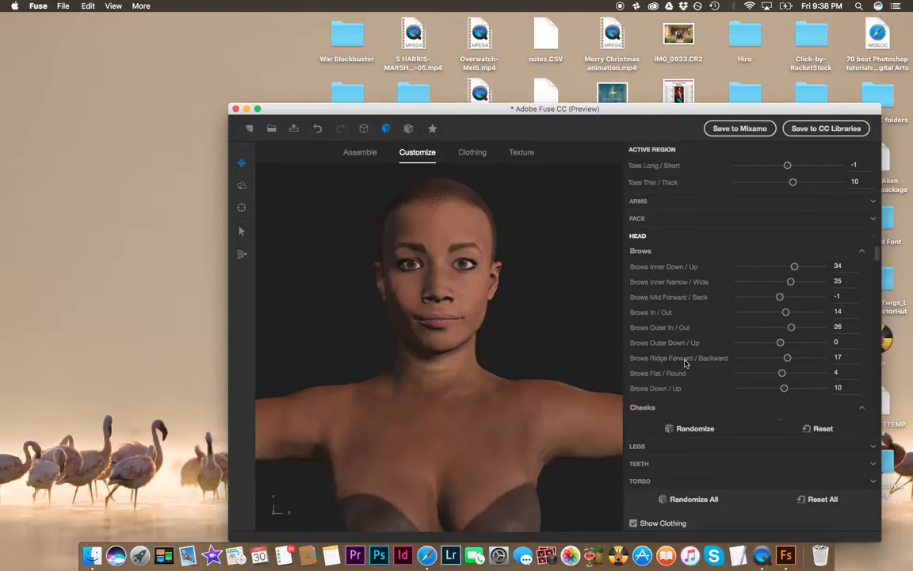
scroll(686, 363, "down", 4)
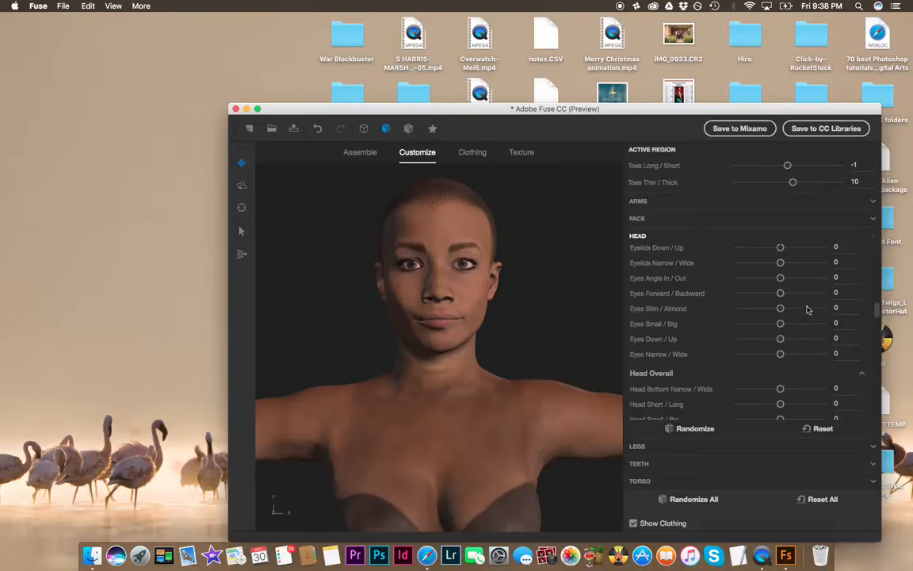
Step: Try the Eyes Slim/Almond slider and reset the head region's sliders
left_click_drag(780, 309, 783, 270)
left_click(818, 428)
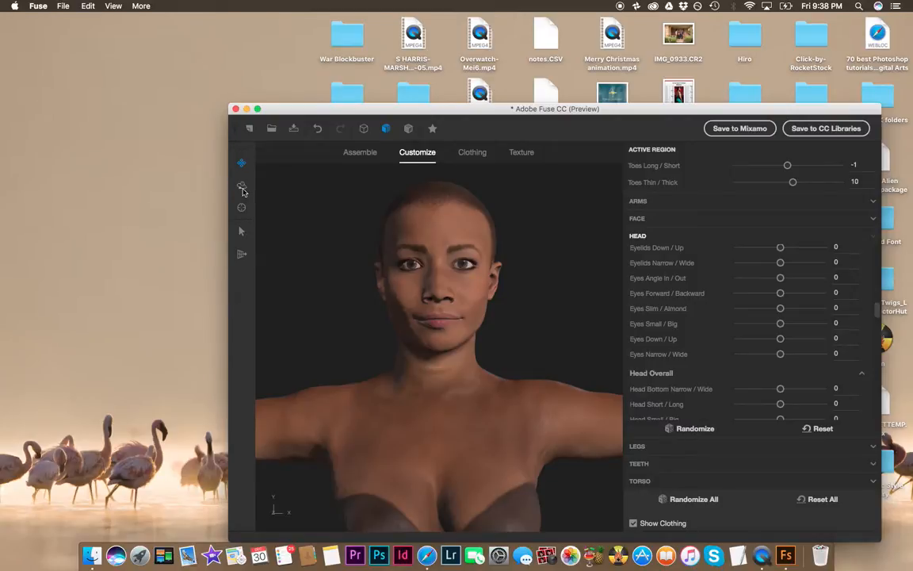
Step: Rotate, pan and zoom the camera to inspect the character's torso from the front and back
left_click(242, 187)
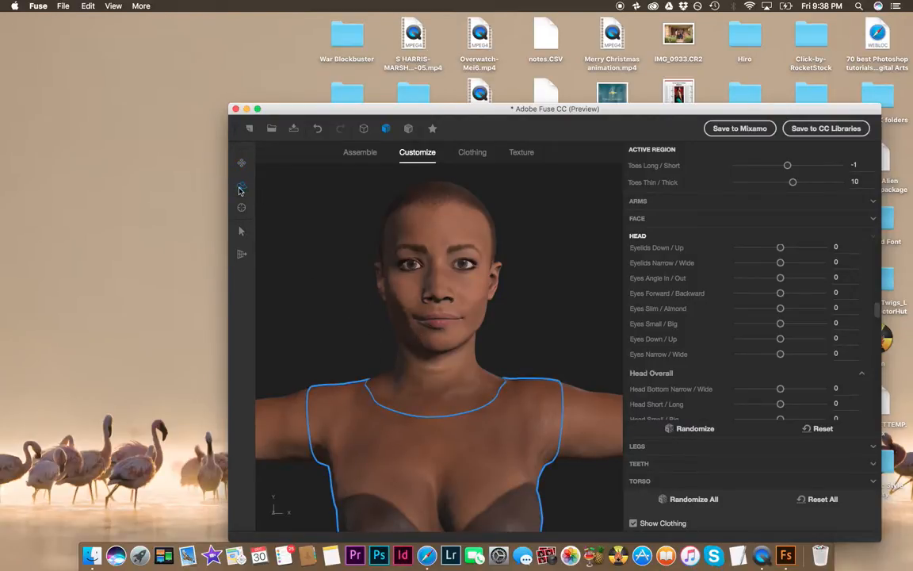
left_click(241, 162)
left_click_drag(347, 287, 363, 212)
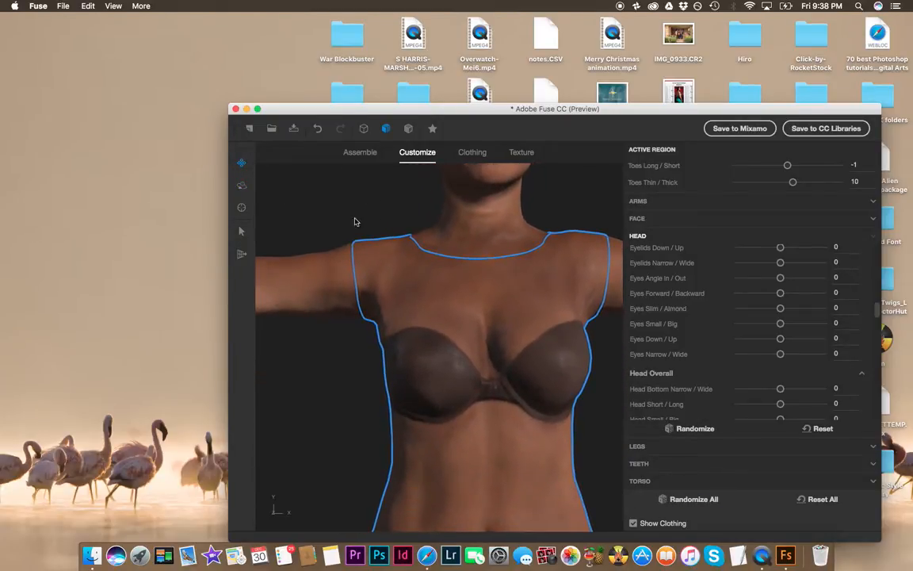
left_click(241, 185)
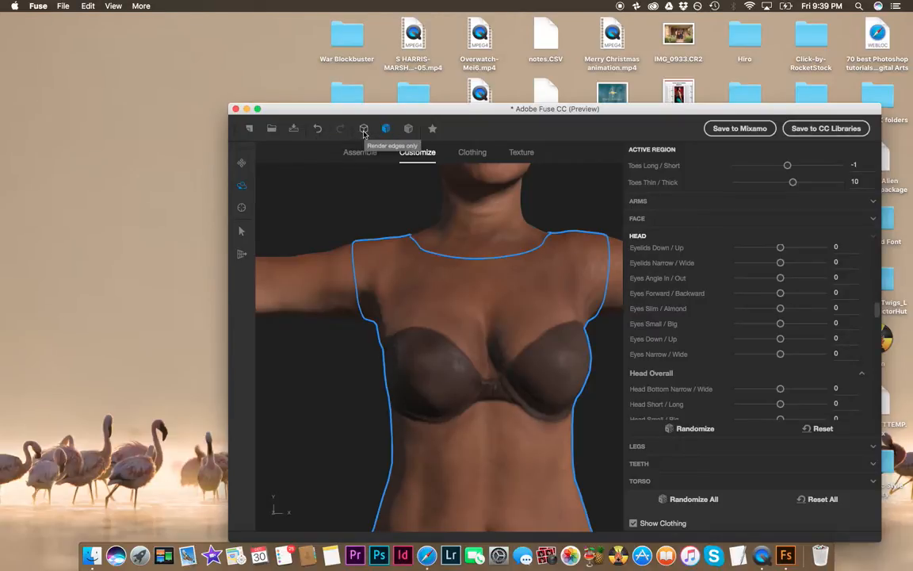
left_click(242, 186)
left_click_drag(311, 453, 524, 449)
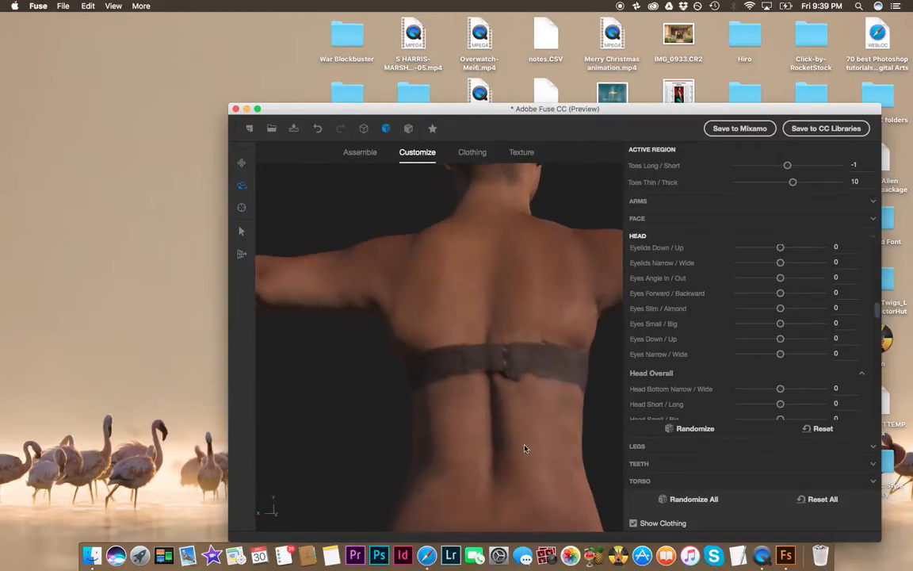
left_click(241, 163)
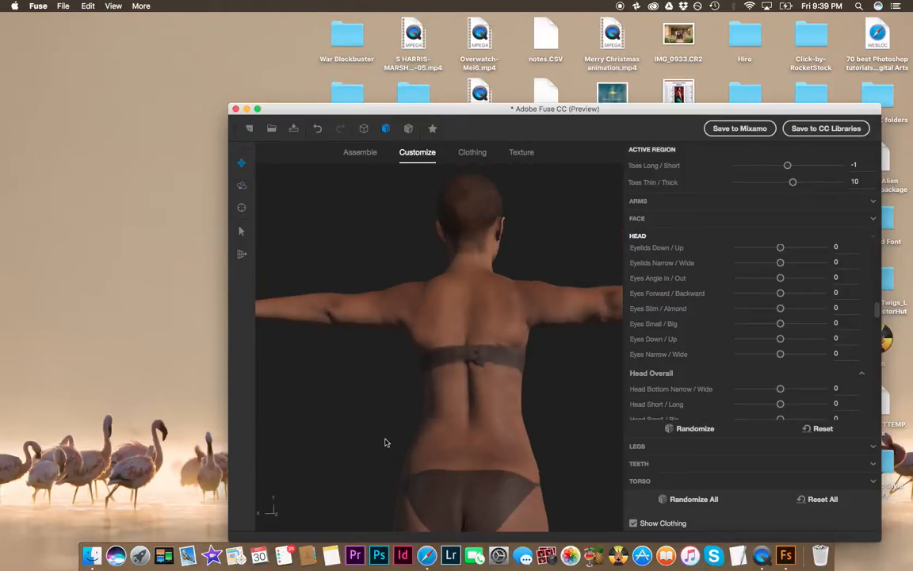
left_click(242, 184)
left_click_drag(294, 365, 559, 420)
scroll(514, 482, "down", 5)
scroll(511, 485, "up", 5)
scroll(510, 483, "up", 8)
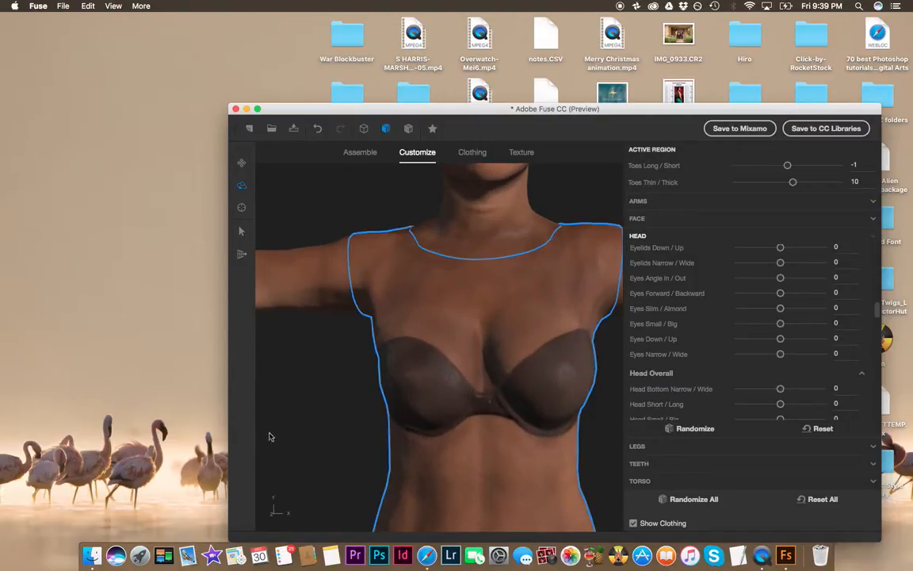
left_click_drag(379, 346, 279, 369)
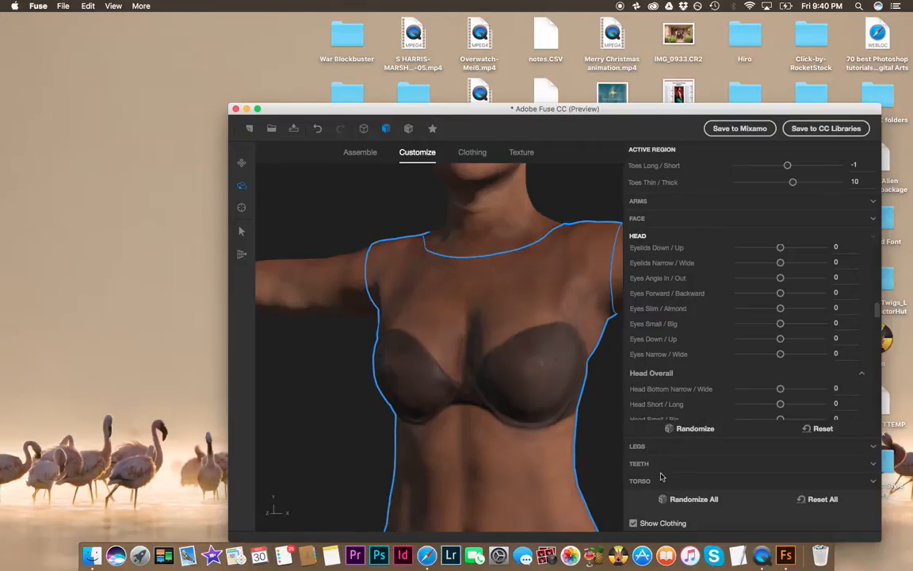
Step: Switch to Clothing and open the Hair category of the clothing library
left_click(472, 150)
left_click(241, 164)
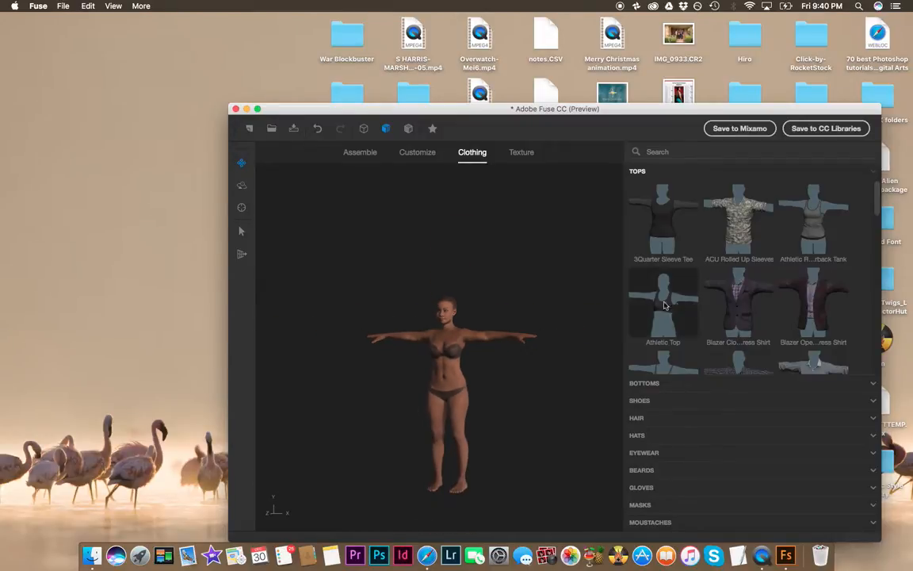
scroll(698, 341, "down", 3)
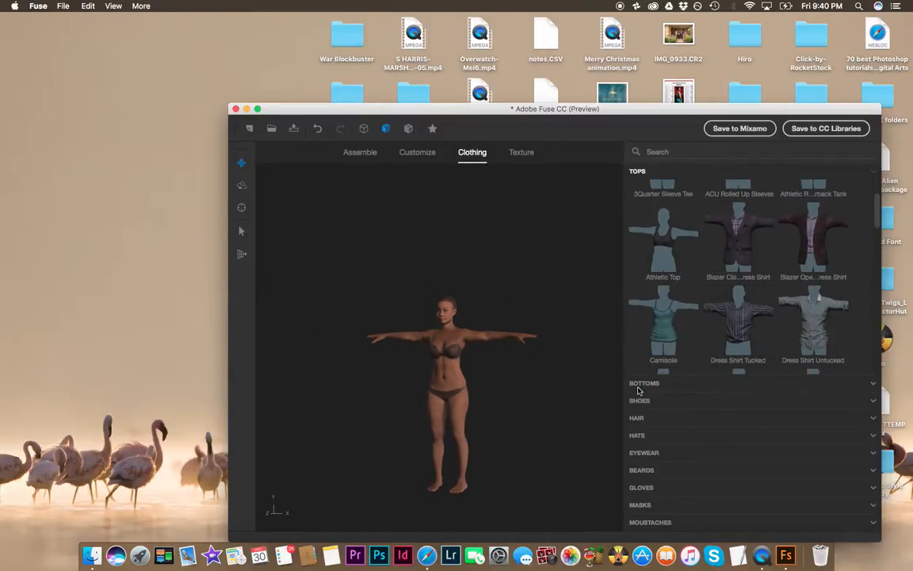
left_click(664, 382)
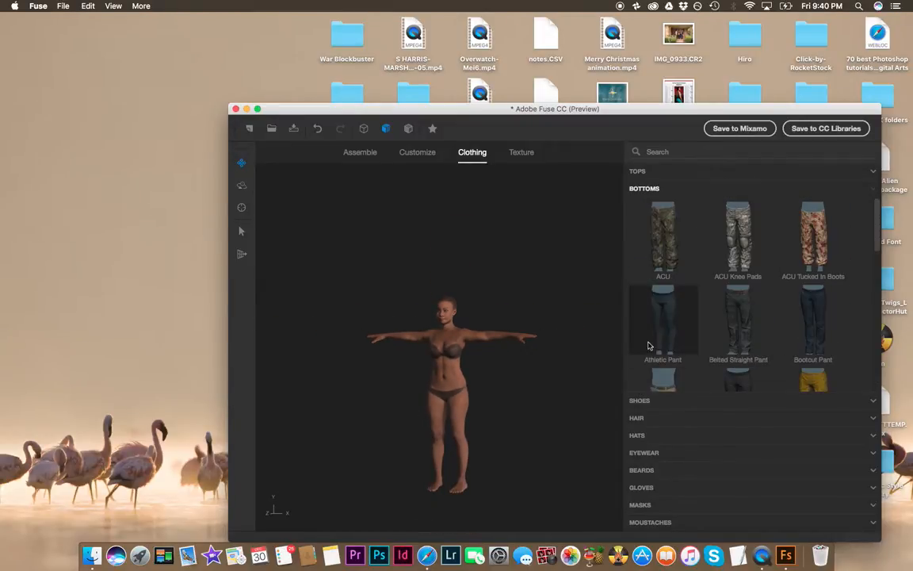
left_click(639, 420)
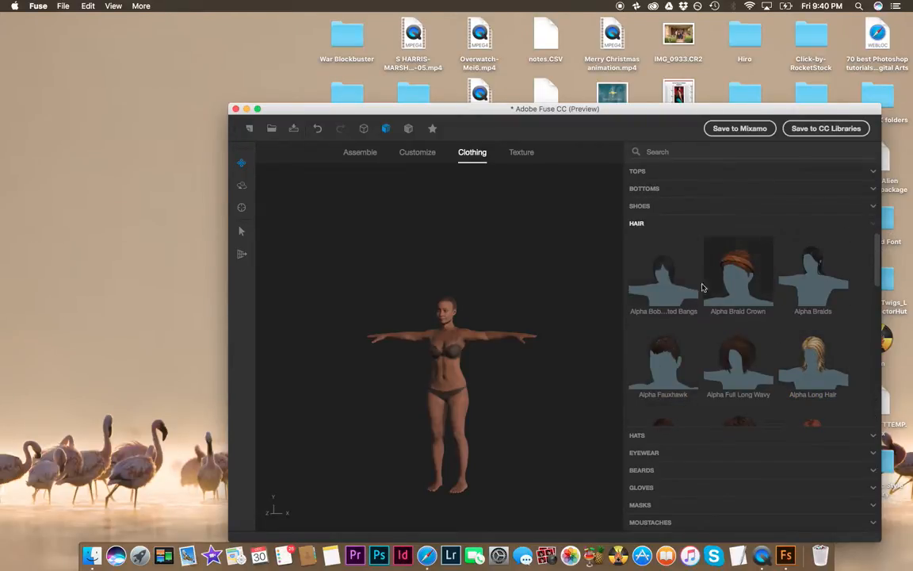
Step: Browse the hairstyles and try the Bob hairstyle on the character
scroll(882, 268, "down", 1)
scroll(882, 267, "down", 5)
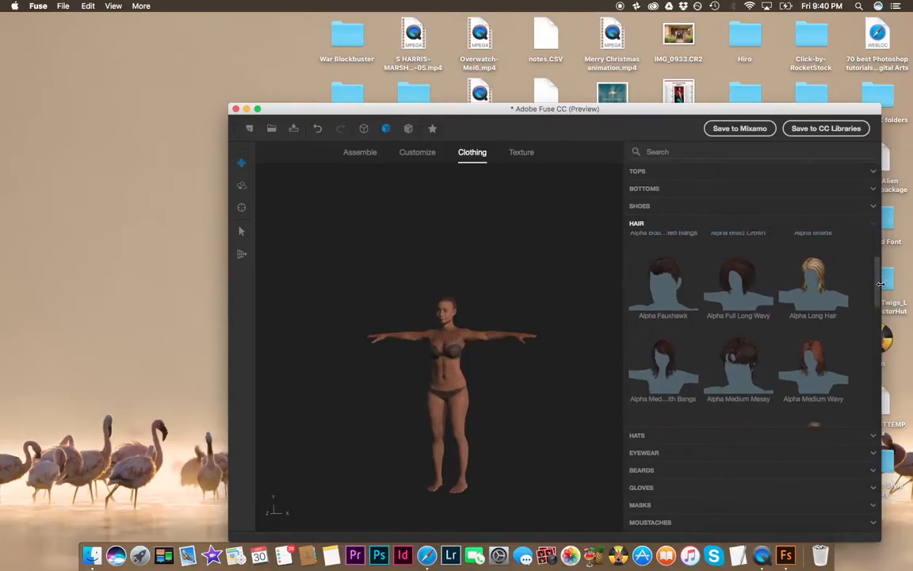
scroll(876, 315, "down", 8)
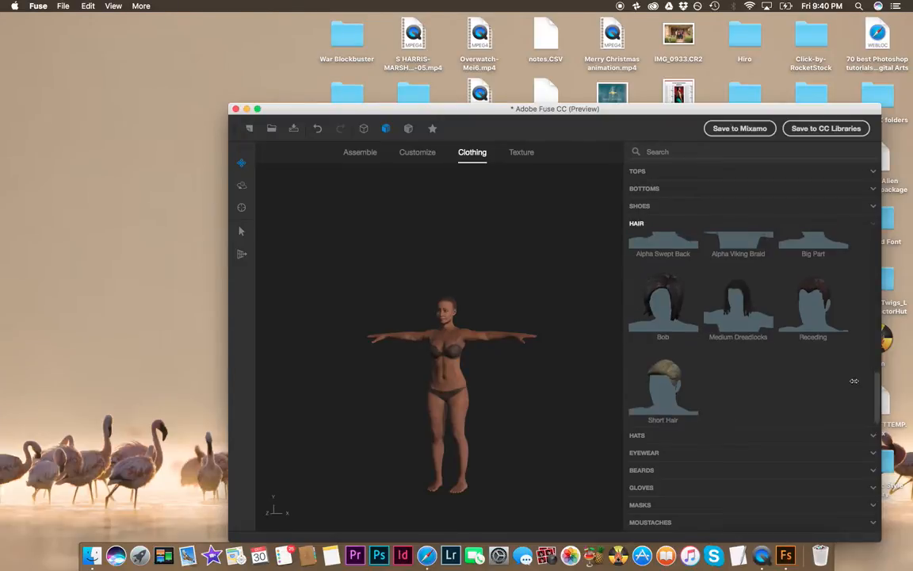
scroll(855, 383, "up", 4)
scroll(856, 355, "down", 2)
scroll(852, 358, "up", 2)
scroll(845, 362, "down", 2)
scroll(845, 361, "down", 1)
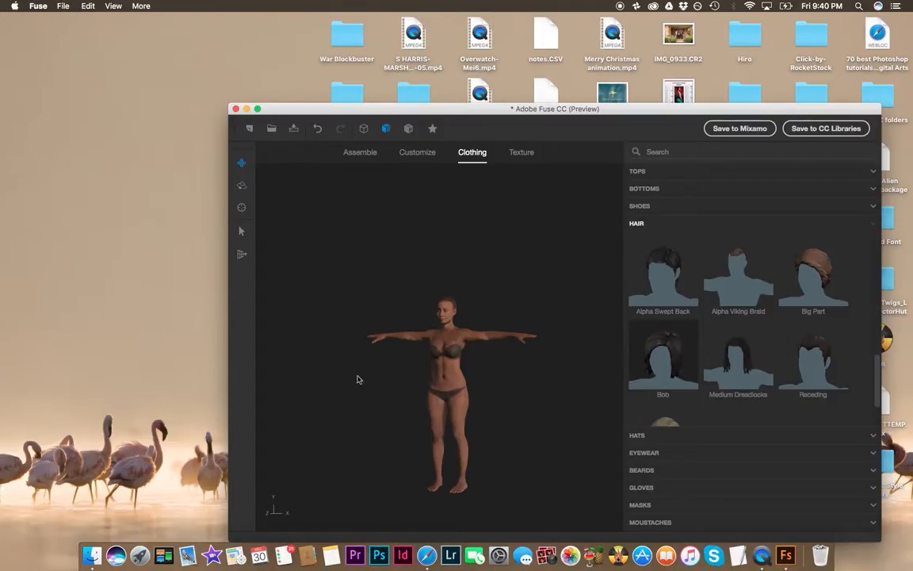
left_click(731, 341)
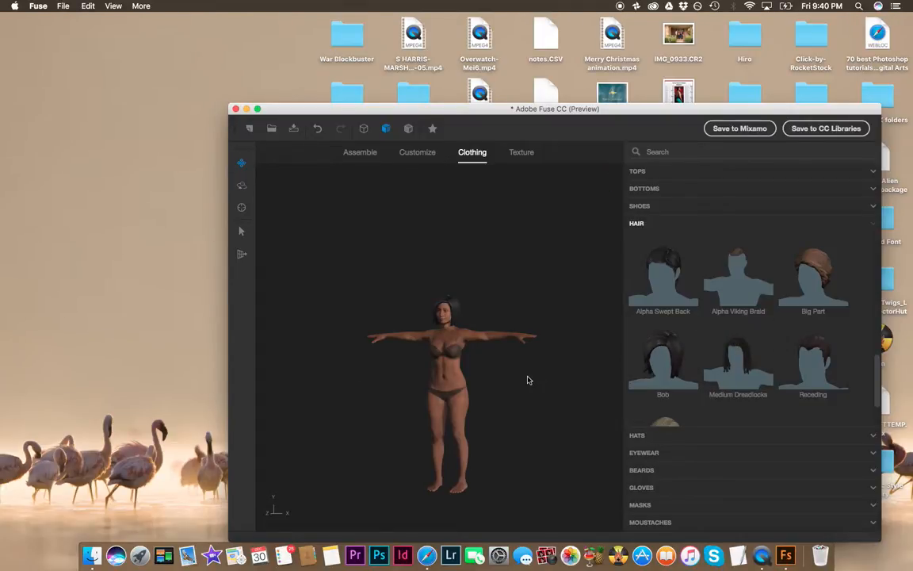
Step: Apply the Medium Dreadlocks hairstyle to the character
left_click_drag(485, 416, 516, 419)
scroll(490, 374, "down", 2)
scroll(489, 374, "up", 5)
scroll(489, 374, "up", 3)
scroll(490, 374, "up", 3)
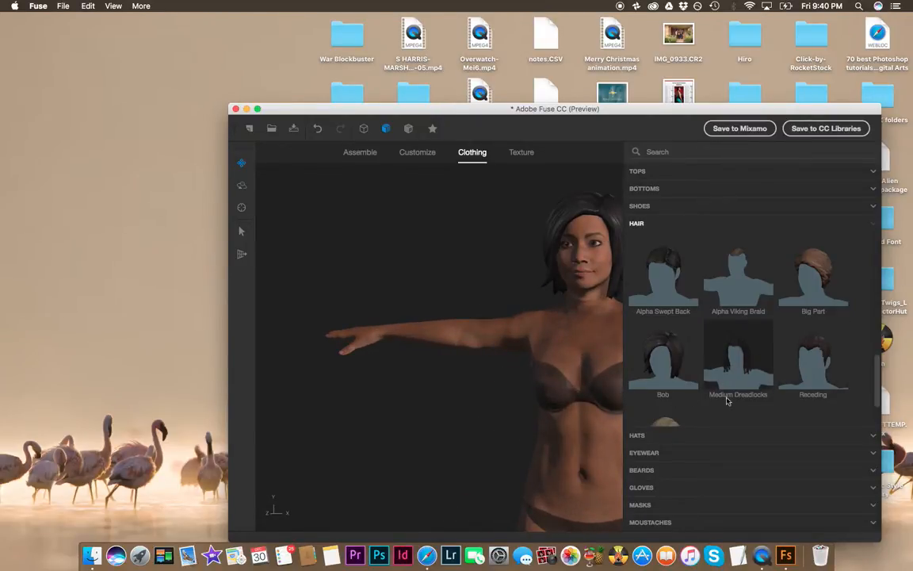
left_click(740, 347)
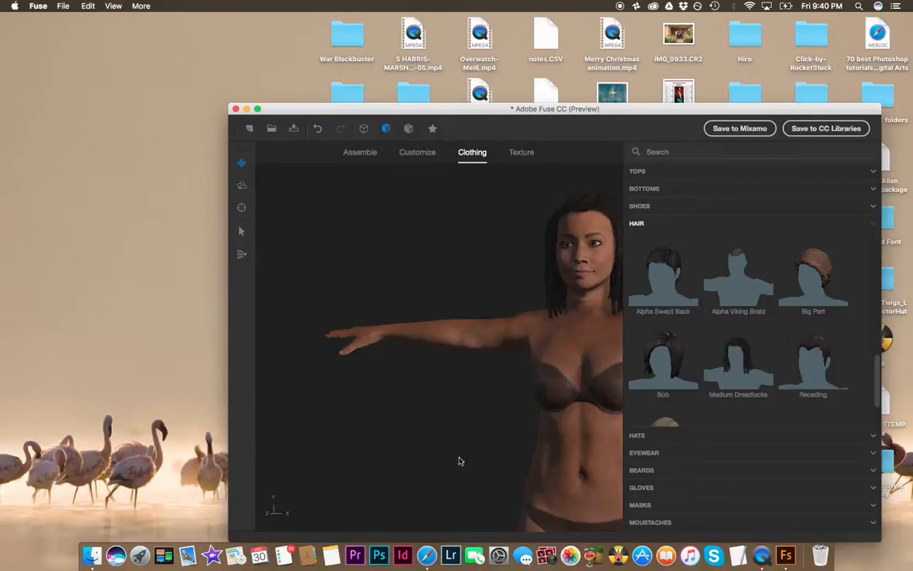
left_click_drag(515, 259, 441, 262)
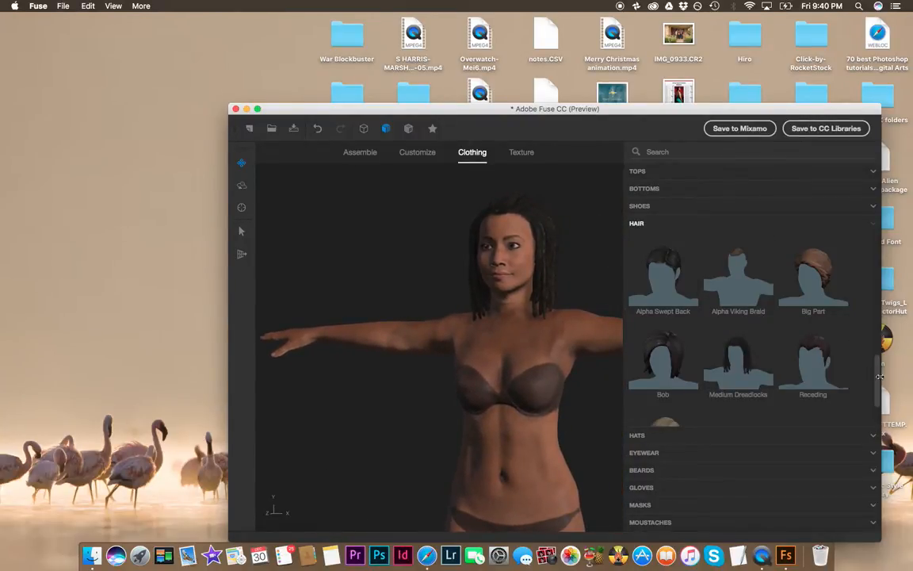
Step: Try the Alpha Full Long Wavy hairstyle on the character
scroll(863, 297, "up", 5)
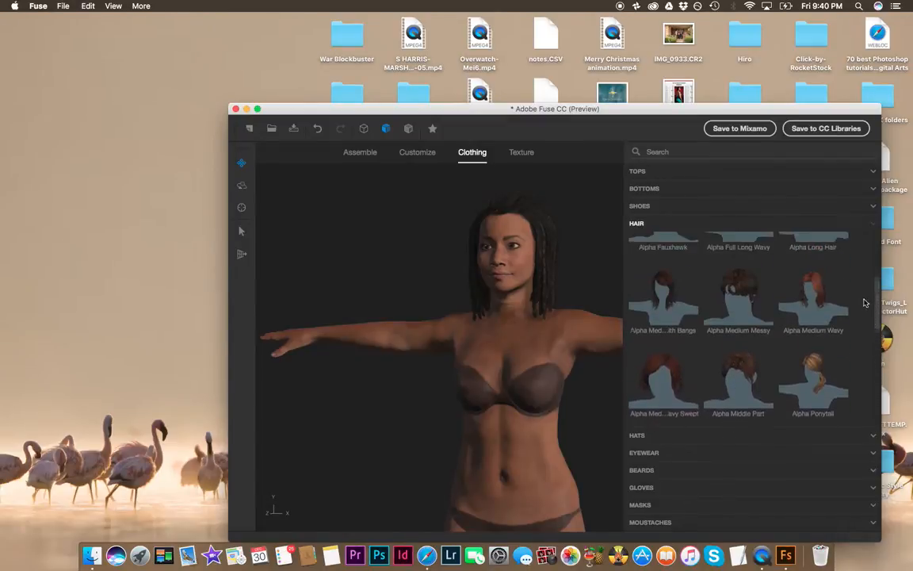
scroll(863, 297, "up", 3)
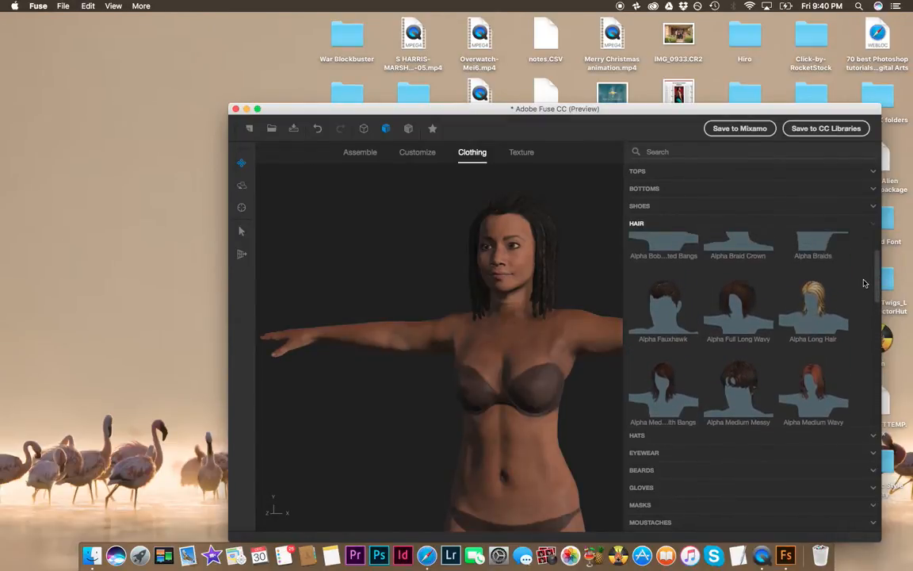
left_click(731, 318)
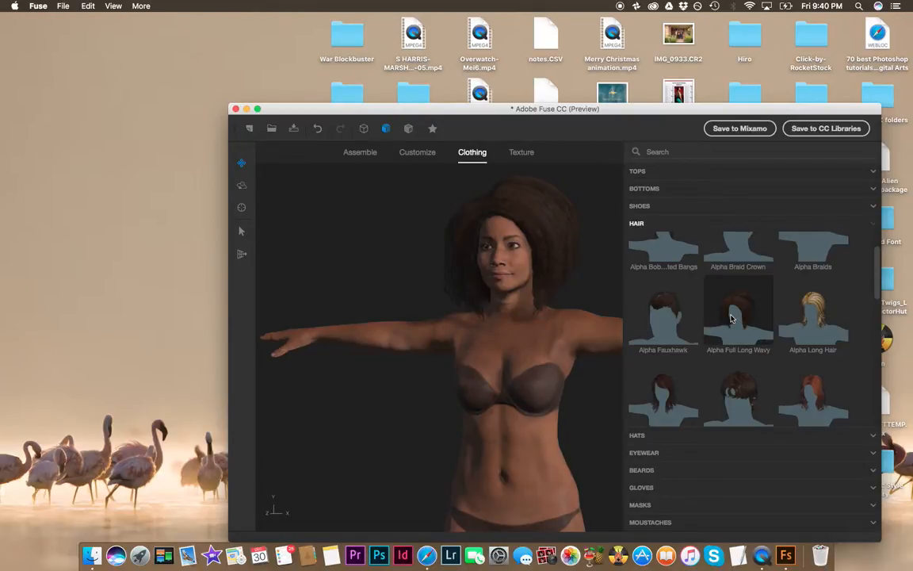
left_click_drag(434, 283, 452, 383)
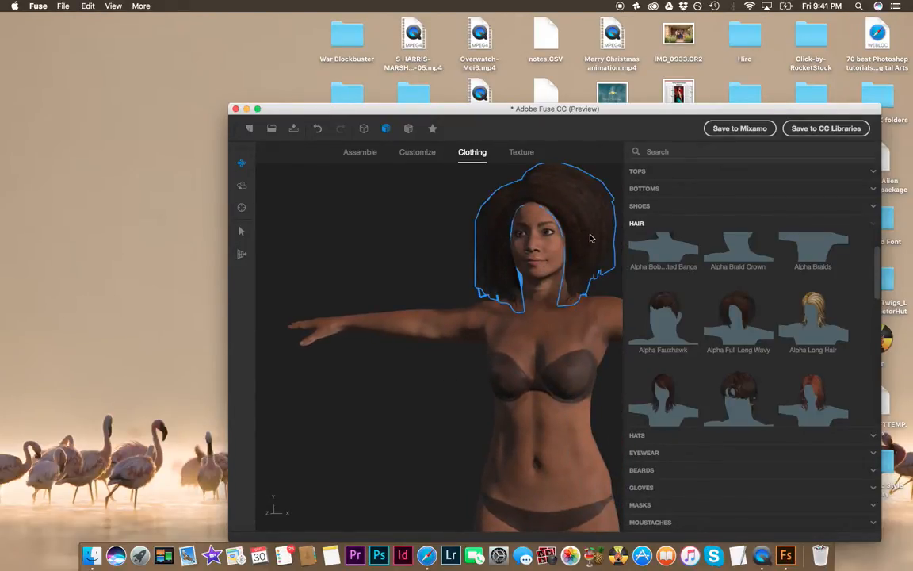
scroll(792, 262, "up", 2)
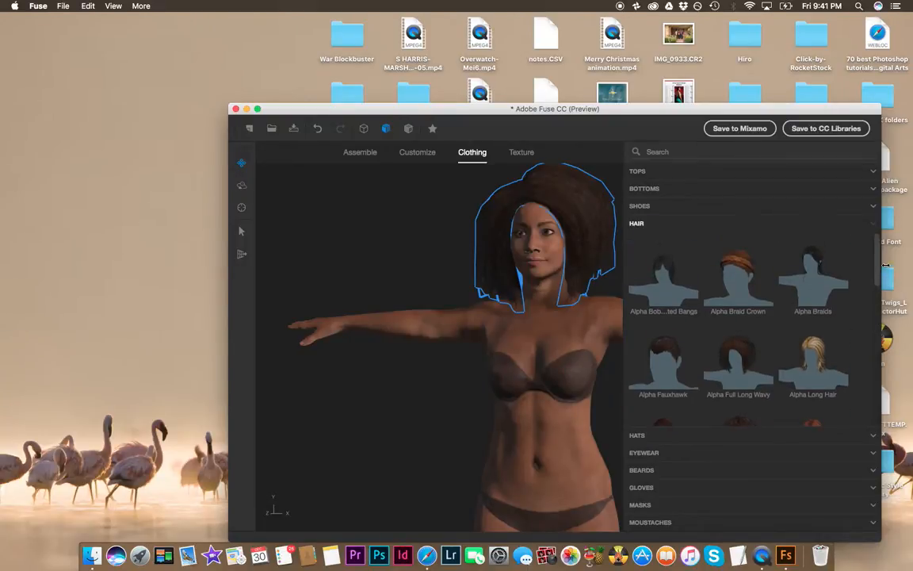
left_click_drag(885, 273, 836, 410)
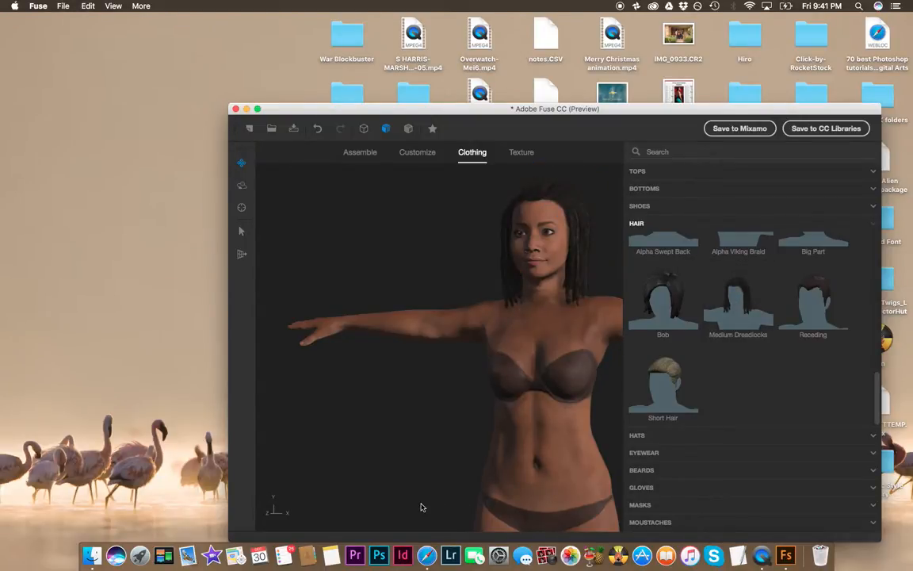
Step: Open the Hats category and try the Fedora on the character
left_click(809, 437)
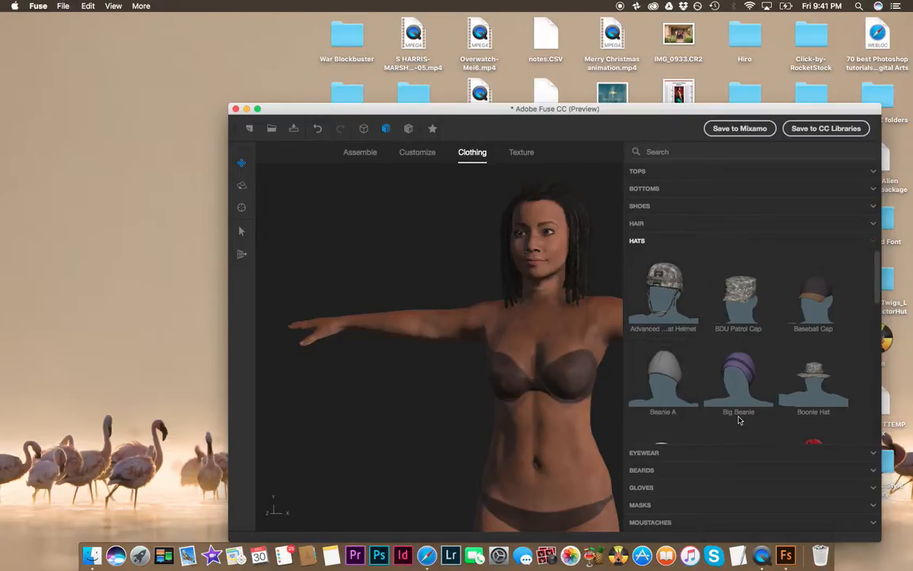
scroll(739, 420, "down", 3)
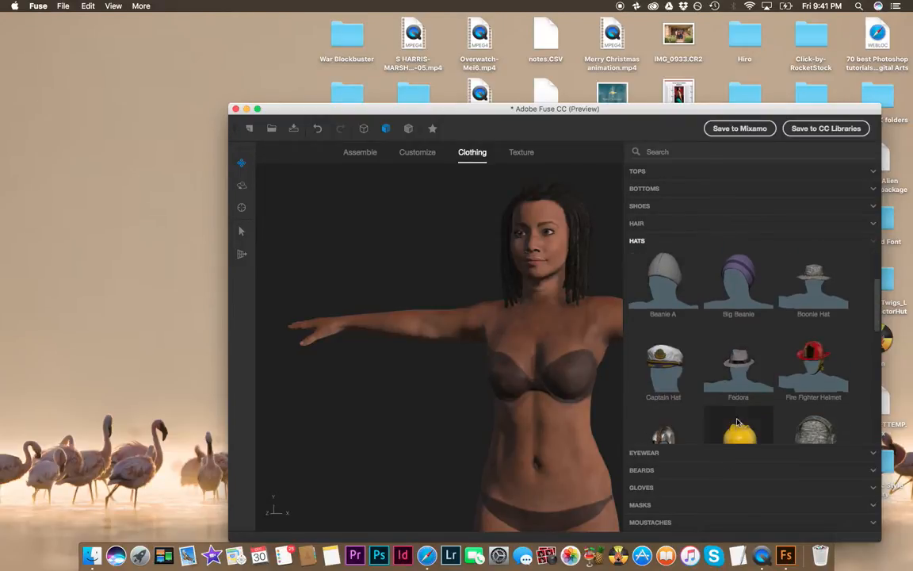
left_click(722, 370)
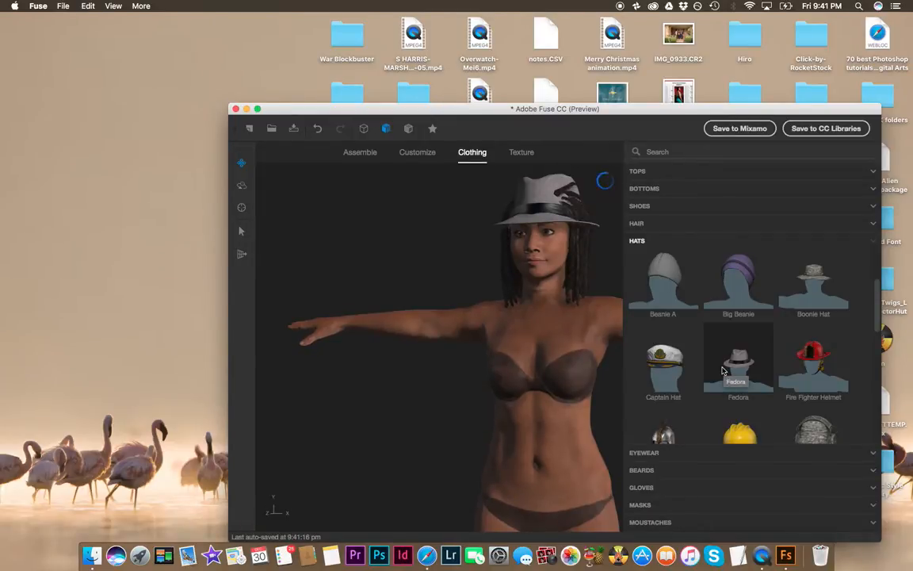
Step: Try the Big Beanie, then put the Hard Hat on the character
left_click(741, 277)
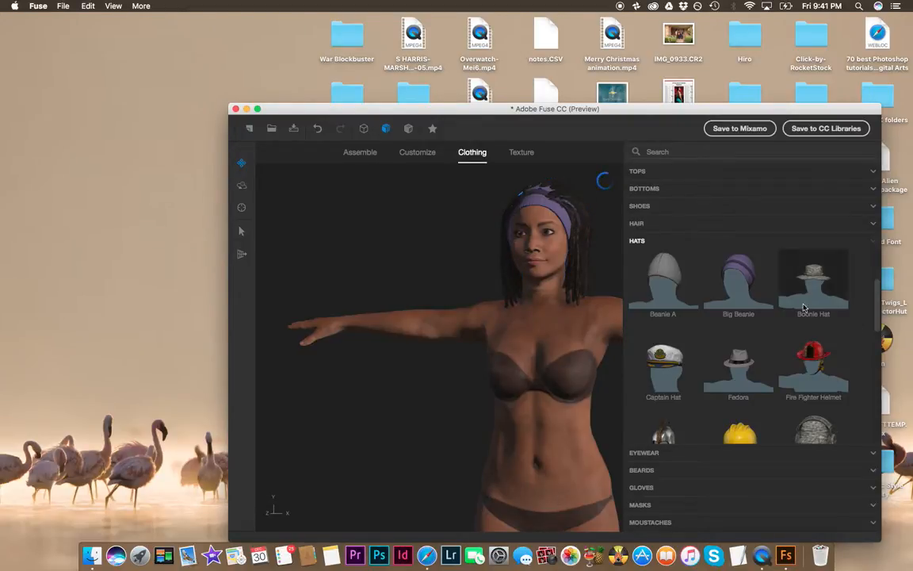
left_click(827, 383)
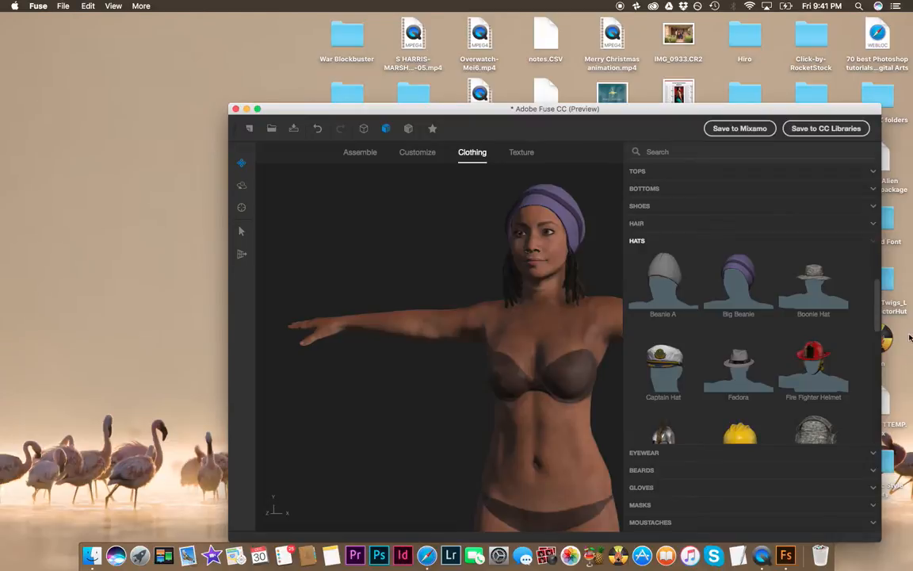
scroll(626, 374, "down", 3)
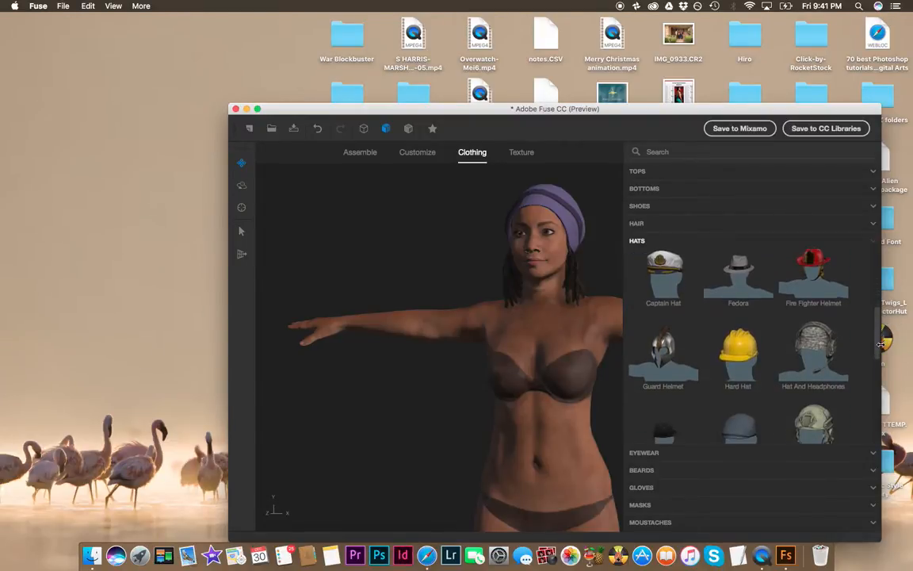
left_click(741, 353)
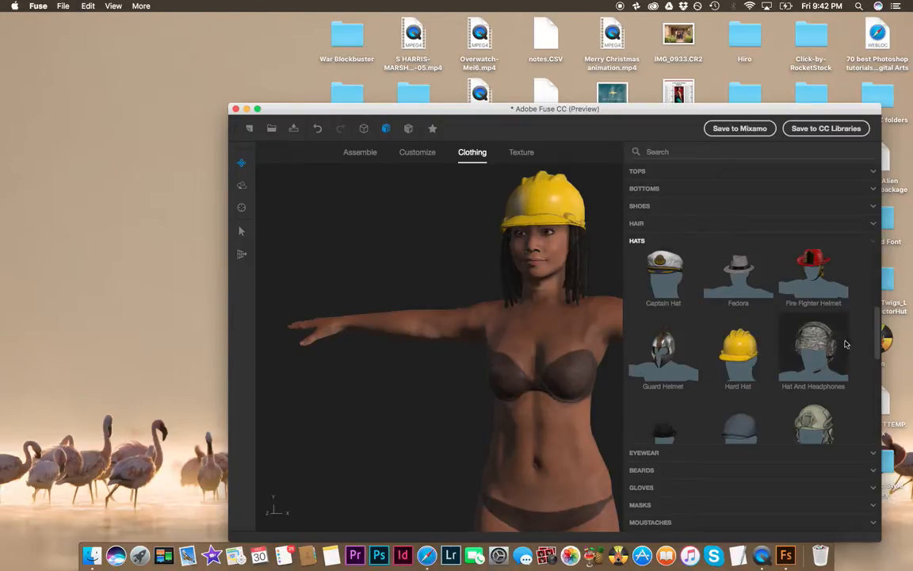
Step: Swap the hat on the character for the Big Beanie
left_click_drag(875, 339, 878, 283)
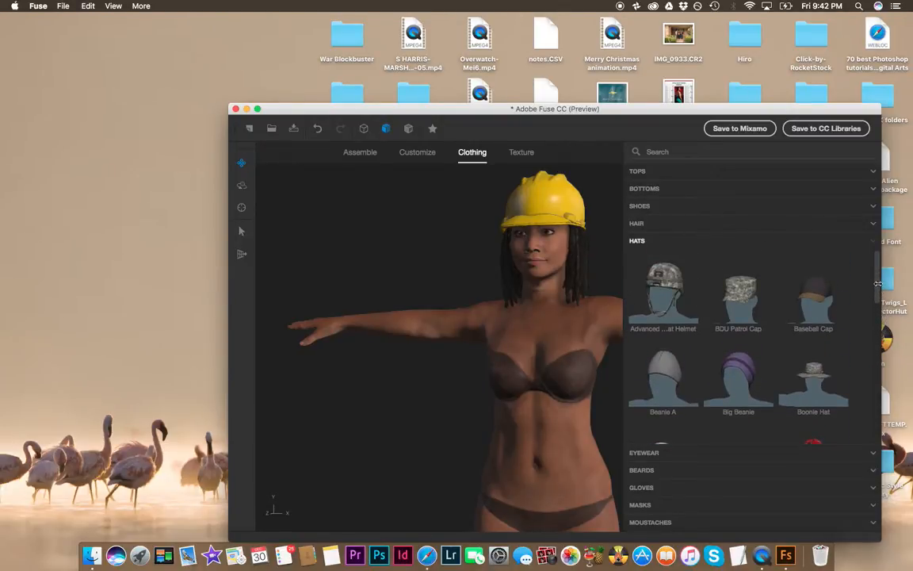
left_click(734, 375)
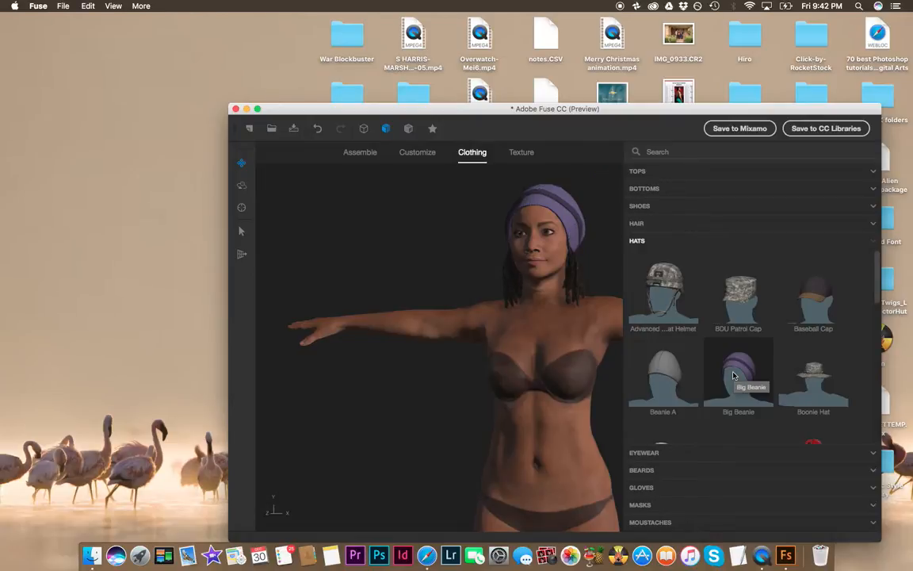
Step: Open the Tops category and dress the character in the Tank Dress
left_click(671, 188)
left_click(640, 171)
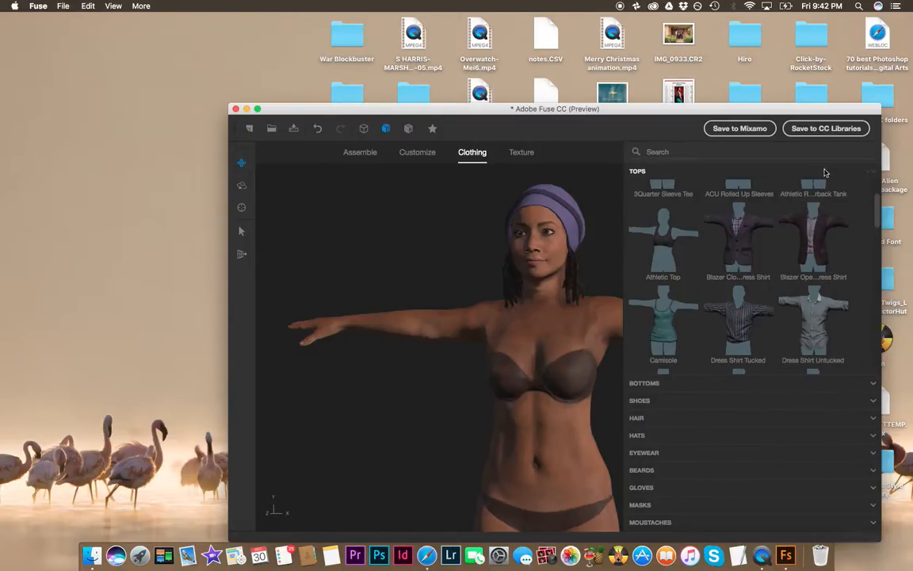
left_click_drag(785, 111, 793, 19)
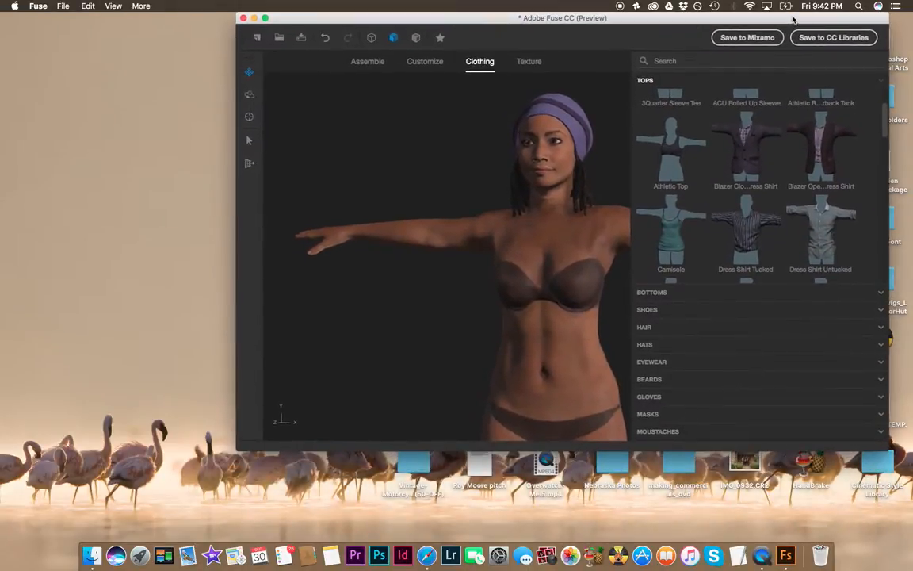
scroll(886, 128, "up", 1)
scroll(886, 128, "down", 3)
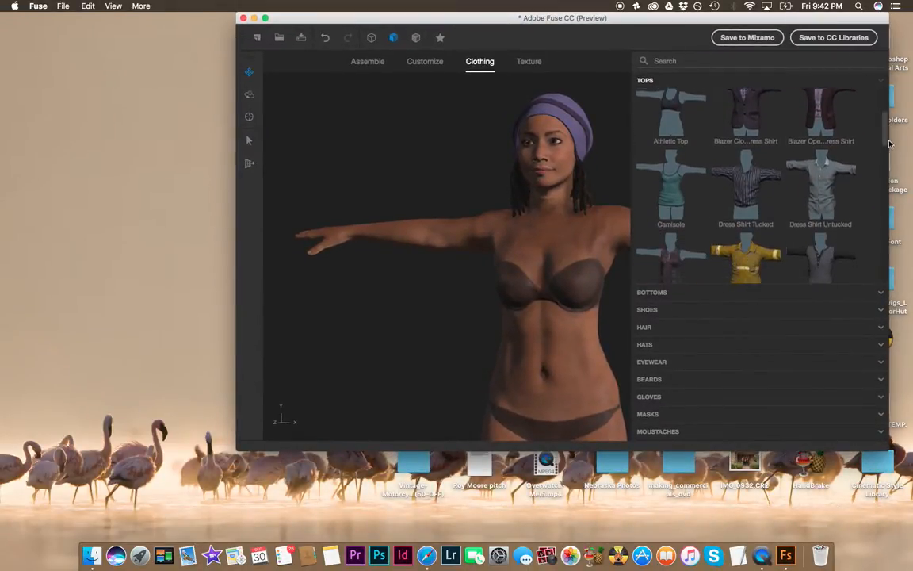
left_click_drag(889, 453, 911, 555)
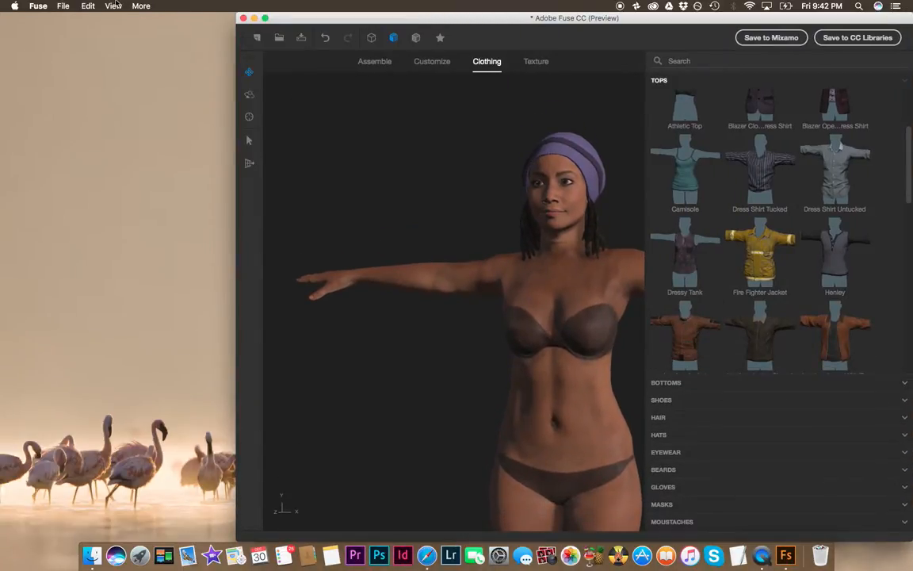
left_click(265, 17)
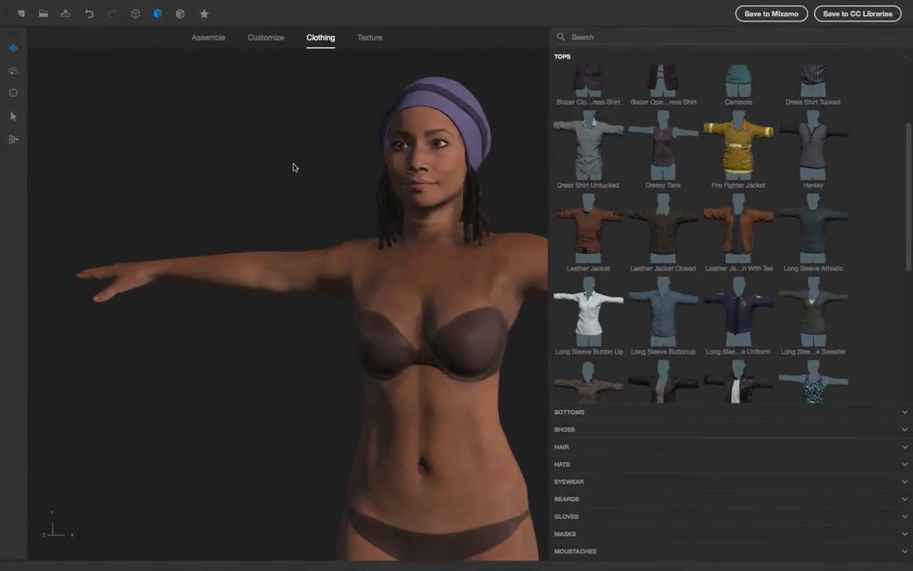
left_click_drag(911, 168, 910, 294)
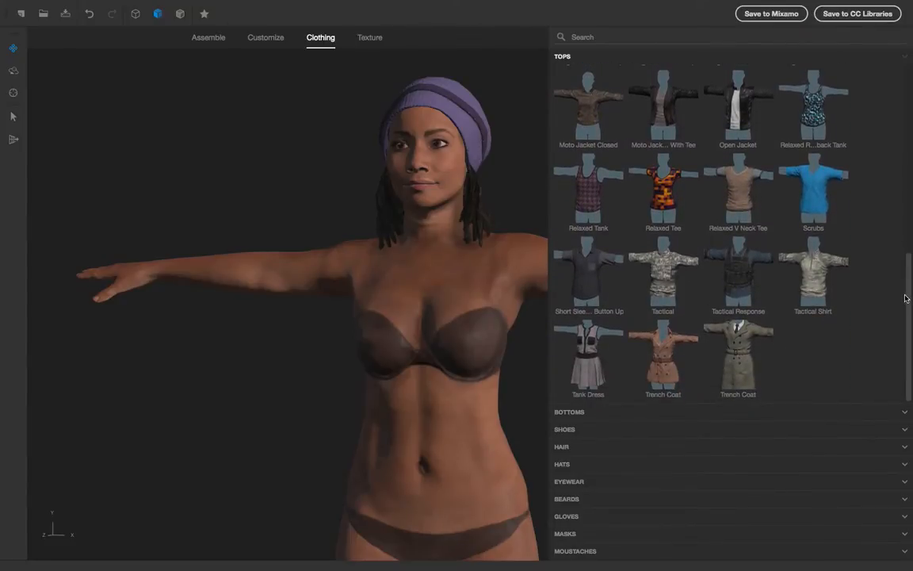
left_click(578, 342)
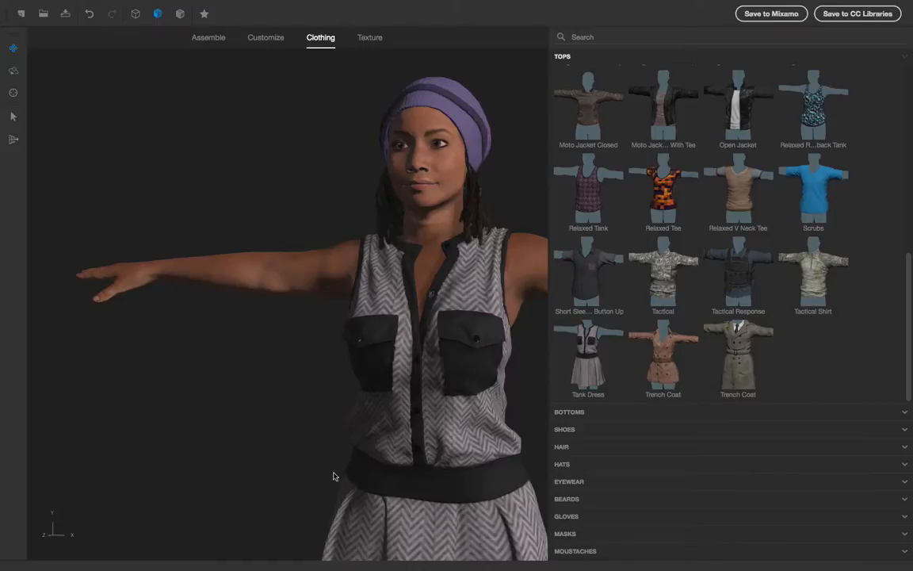
Step: Try several tops such as the Dressy Tank and Camisole, then put the Henley on the character
scroll(268, 348, "down", 4)
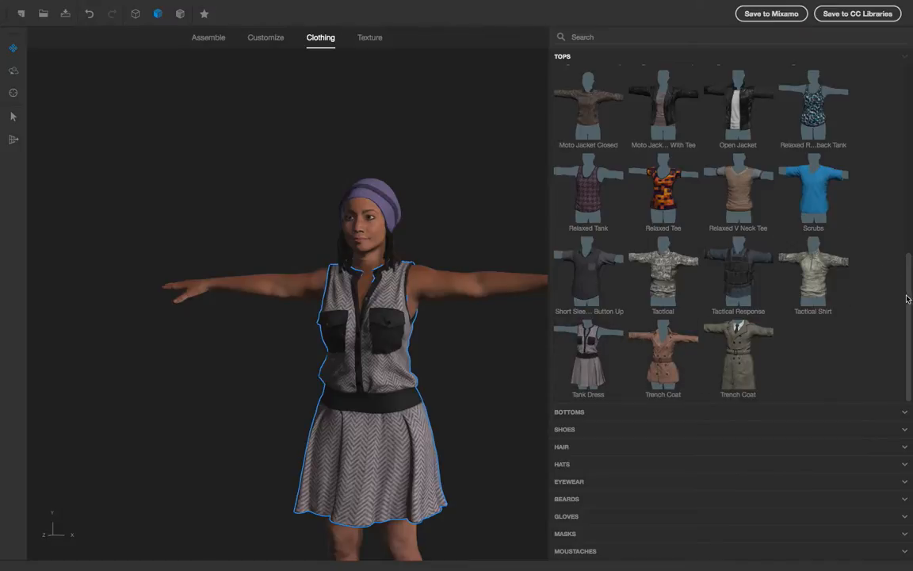
scroll(902, 293, "up", 5)
scroll(893, 220, "up", 5)
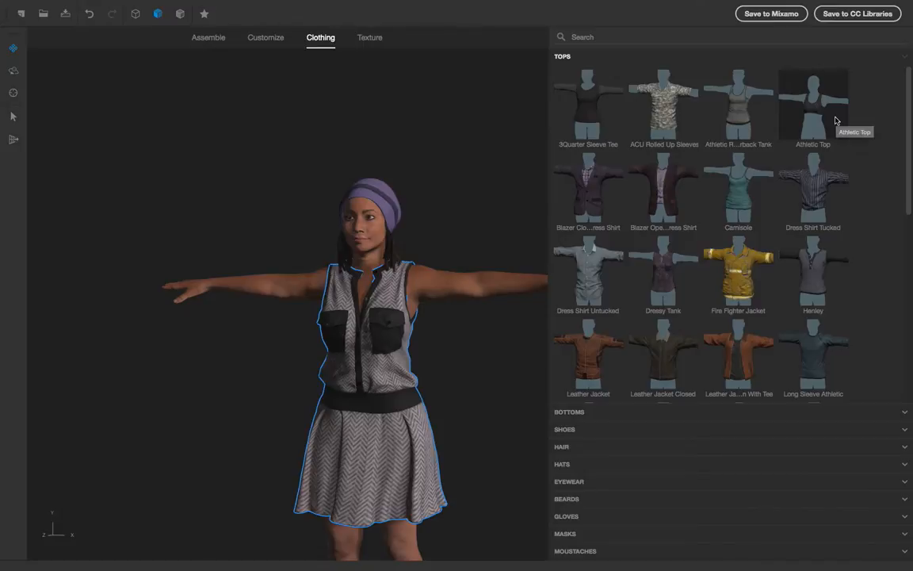
left_click(598, 300)
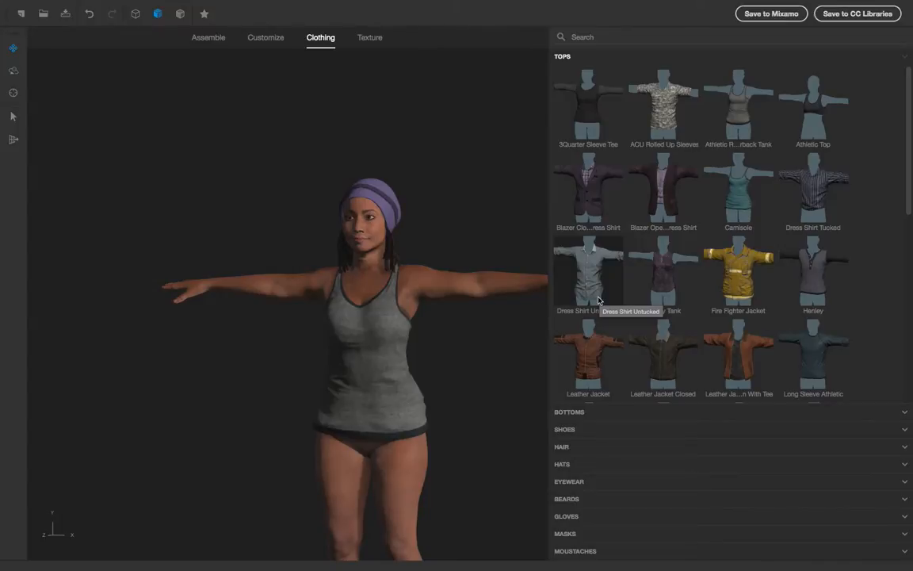
left_click(674, 271)
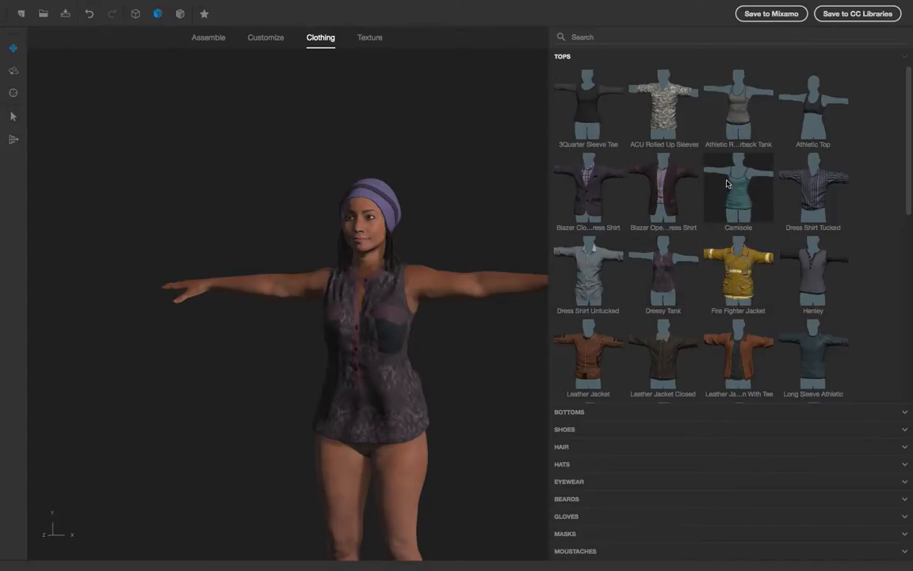
left_click(725, 184)
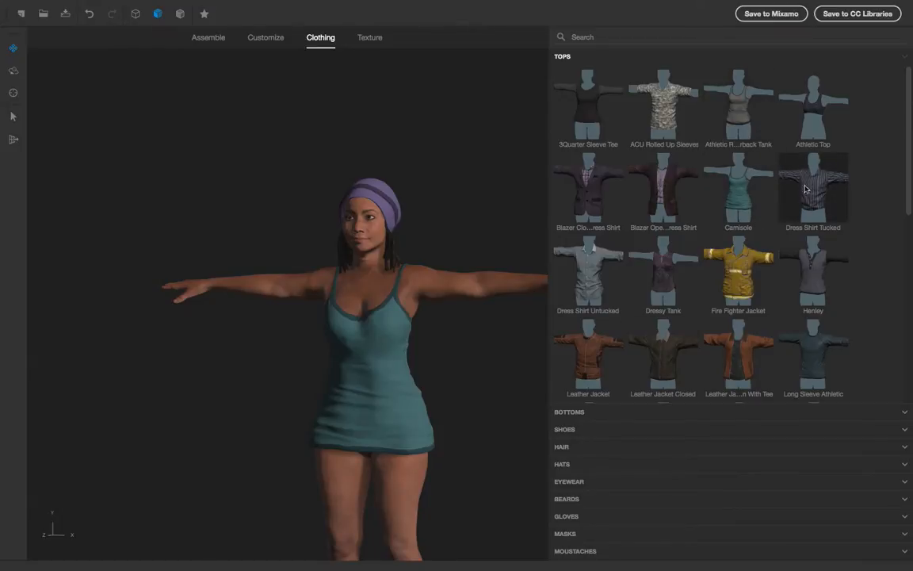
left_click(812, 292)
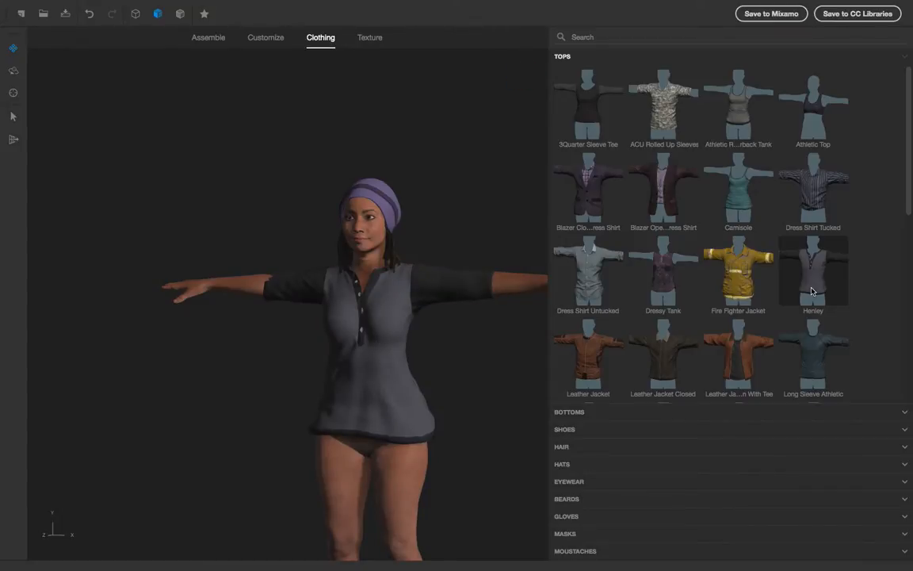
Step: Dress the character in the Bootcut Pant bottoms and the Artist eyewear
left_click(591, 413)
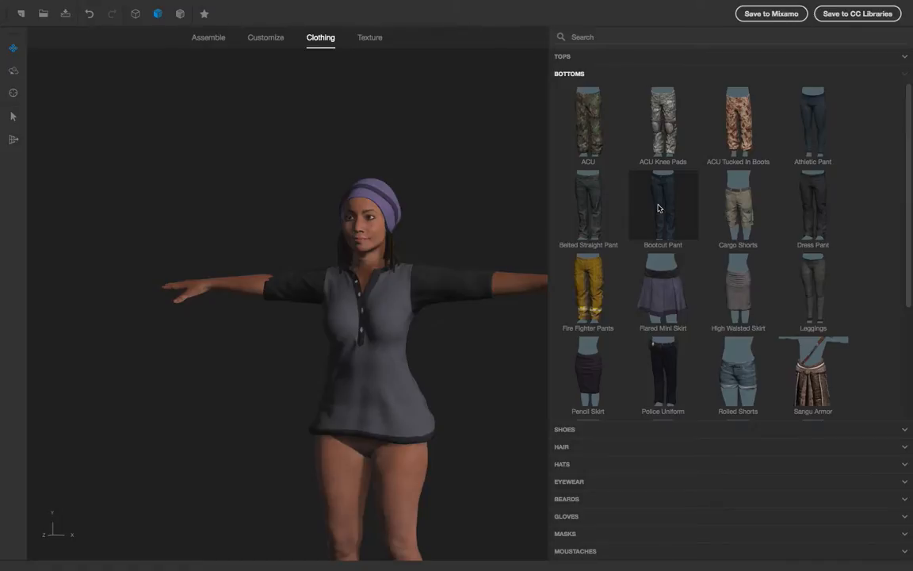
left_click(658, 208)
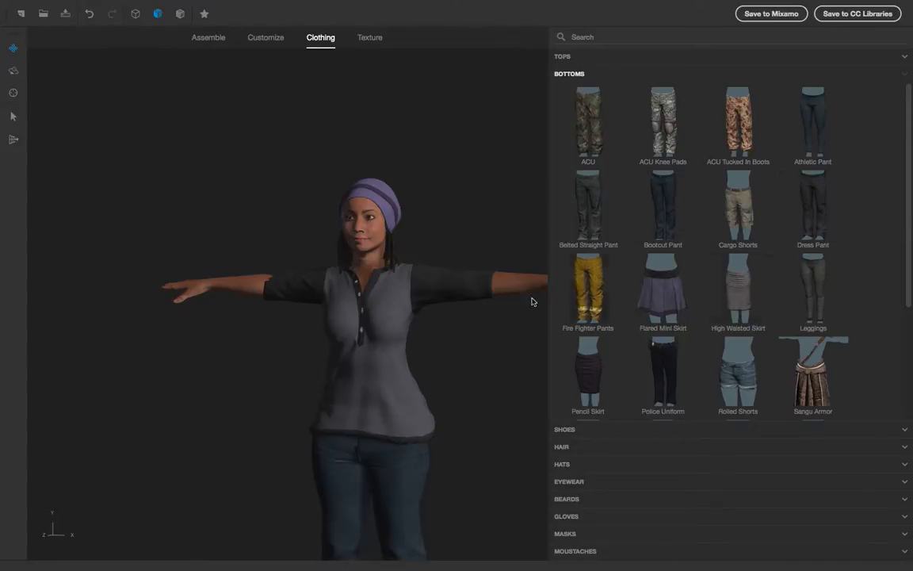
scroll(110, 387, "down", 4)
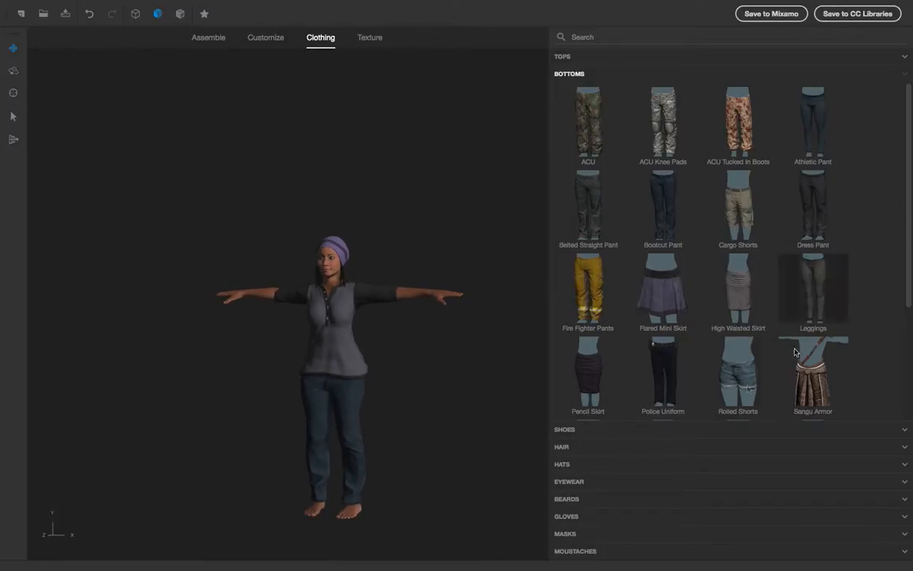
left_click(567, 482)
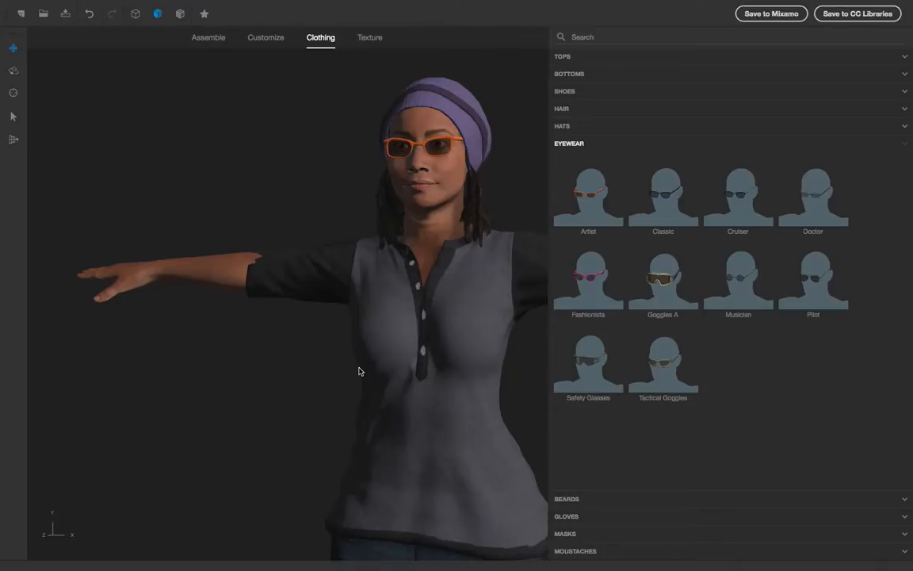
Step: Try the Alpha Thick Goatee beard, undo it, and try the Alpha Soul Patch
left_click(598, 501)
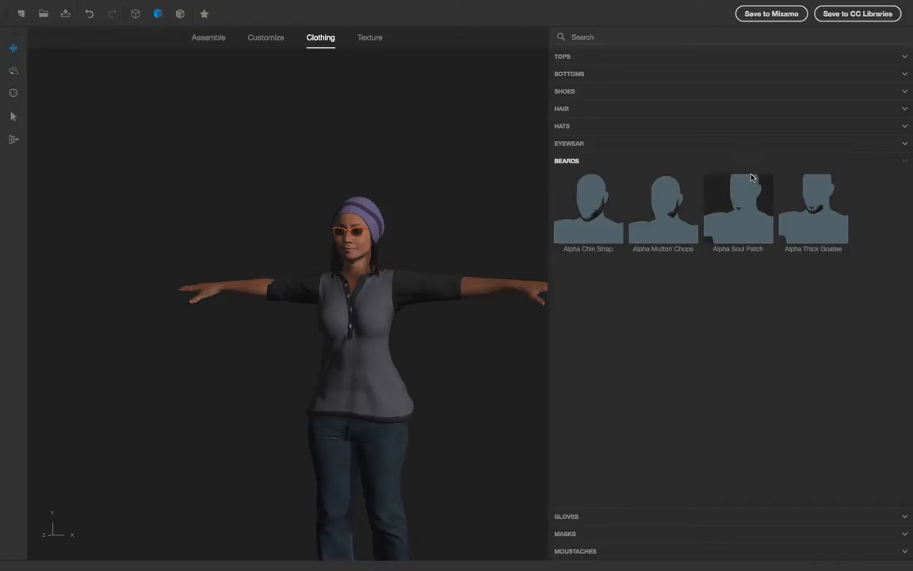
left_click(823, 224)
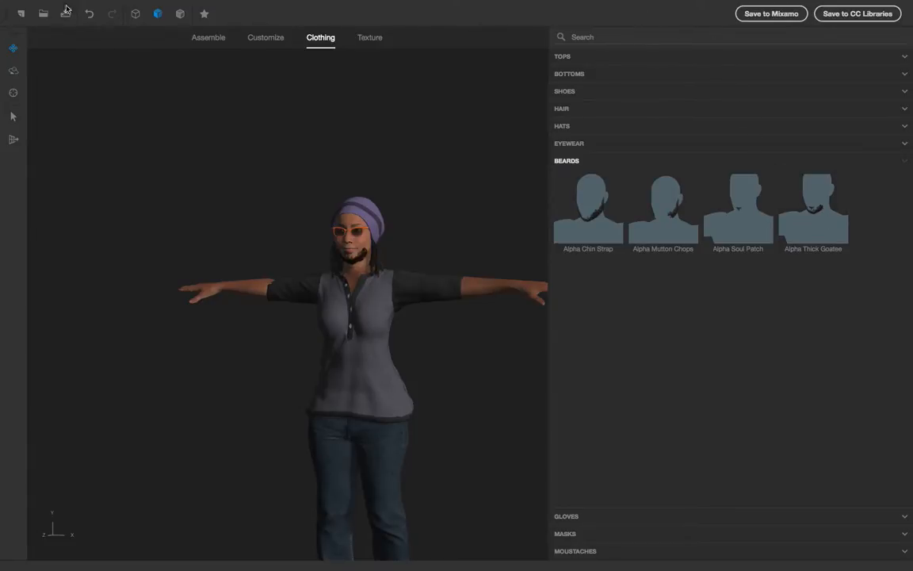
left_click(94, 19)
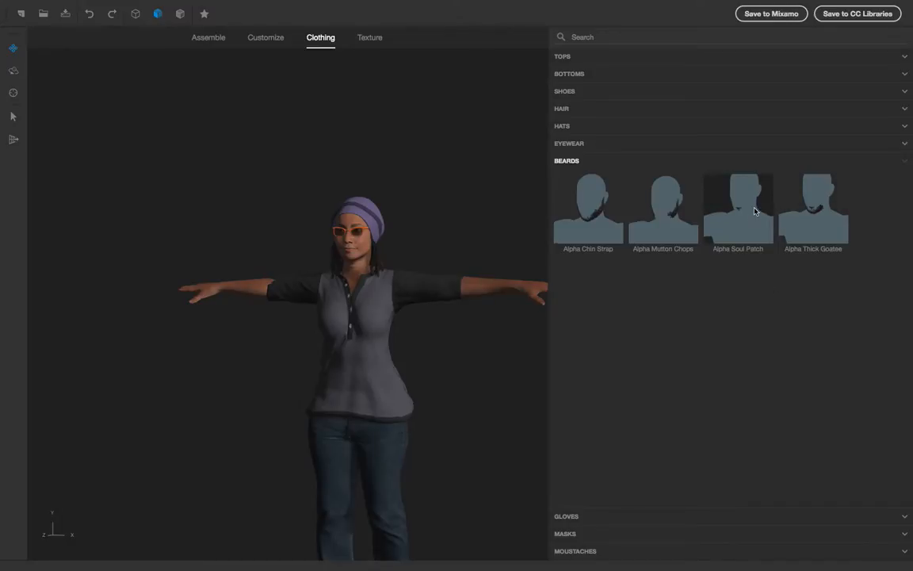
left_click(720, 245)
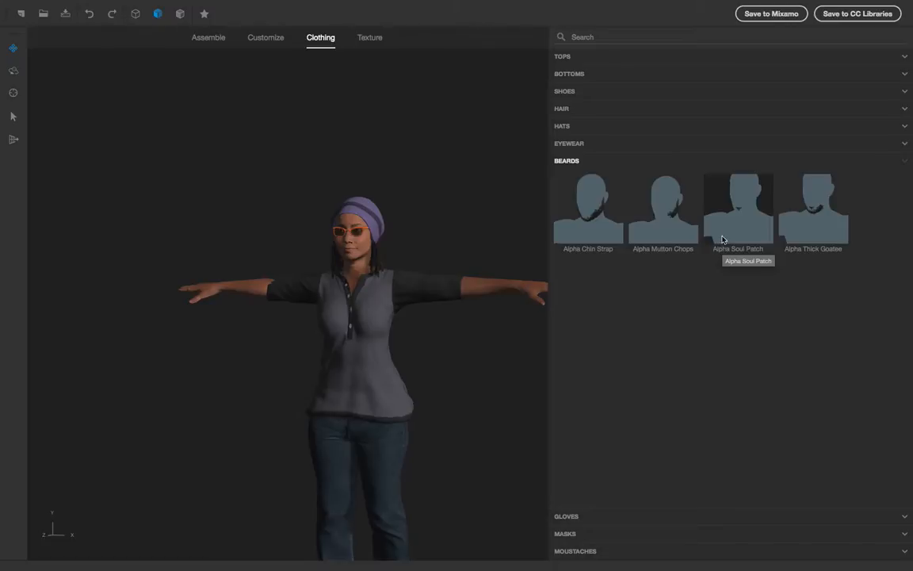
Step: Put the Fingerless Gloves on the character and browse the Masks and Moustaches categories
left_click(907, 520)
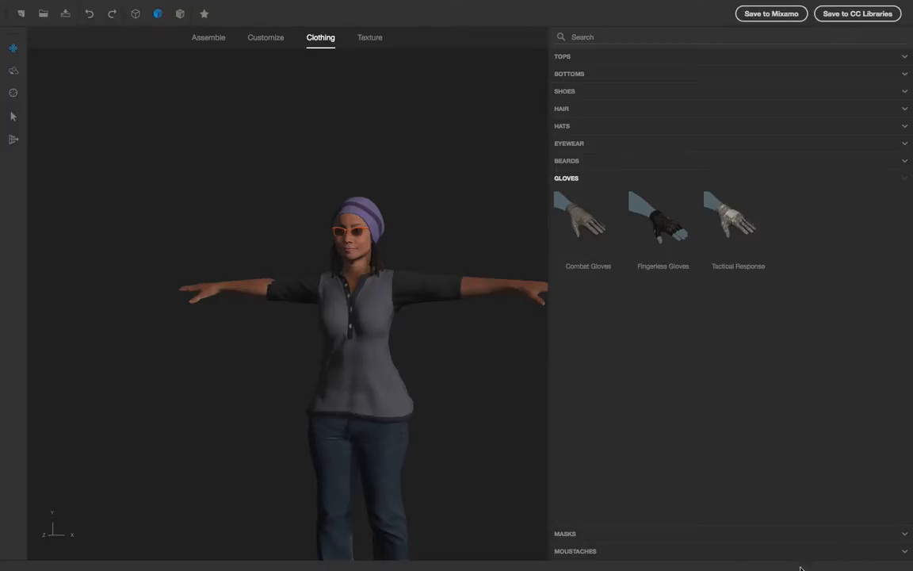
left_click(674, 239)
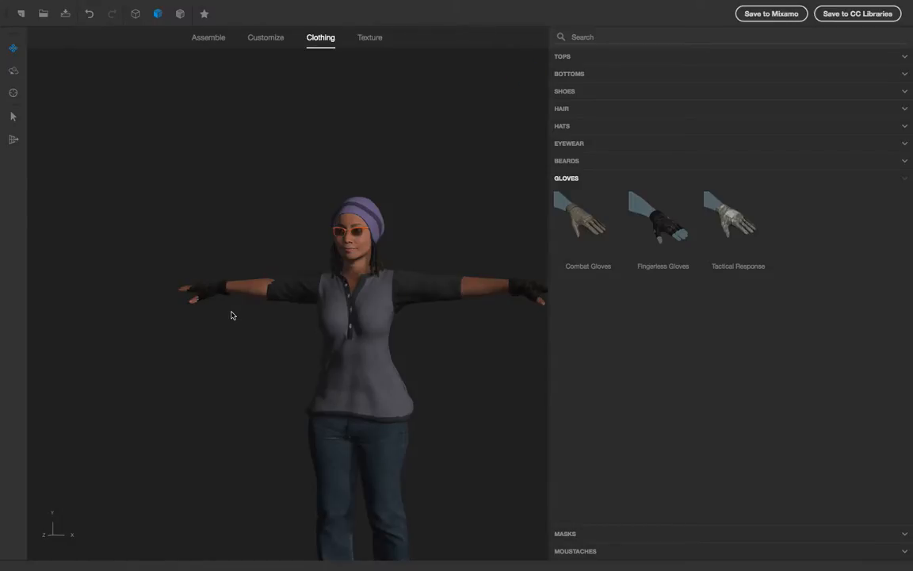
left_click(598, 534)
left_click(593, 550)
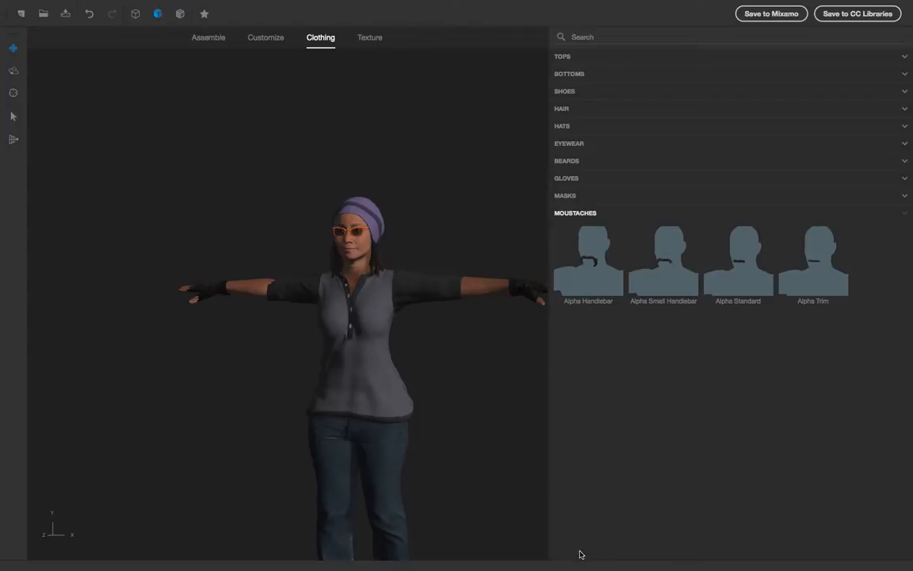
Step: Switch to texture editing, select the Henley top, and set its InputWarp to 1.23
left_click(369, 39)
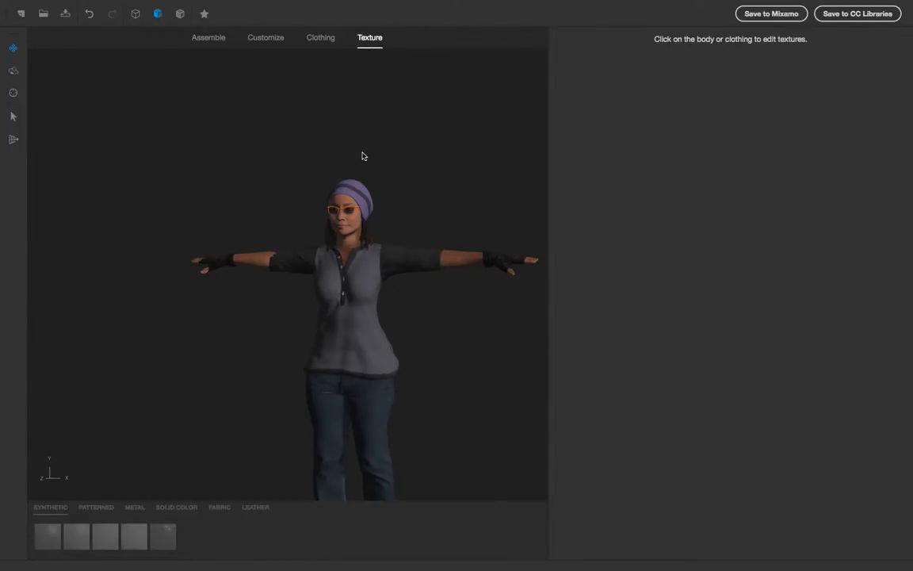
scroll(241, 449, "up", 3)
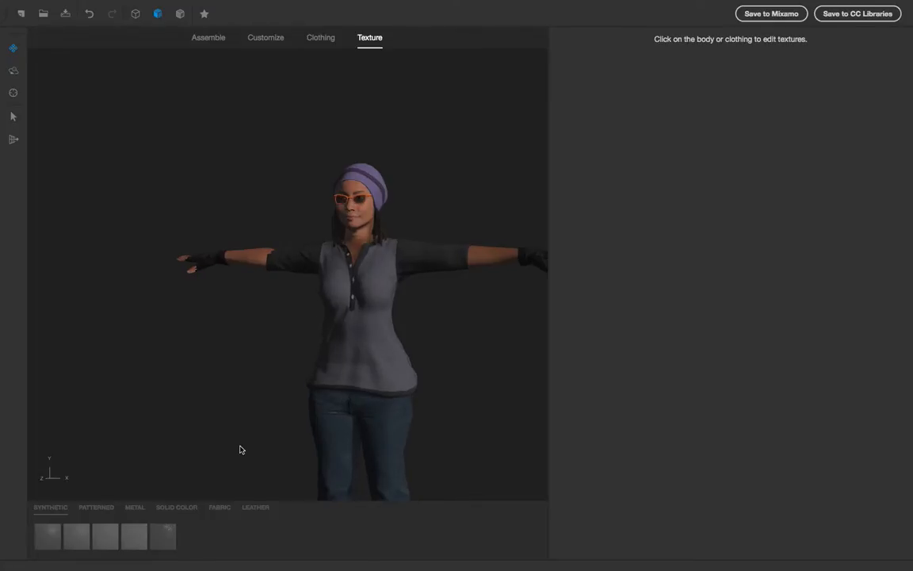
left_click(442, 317)
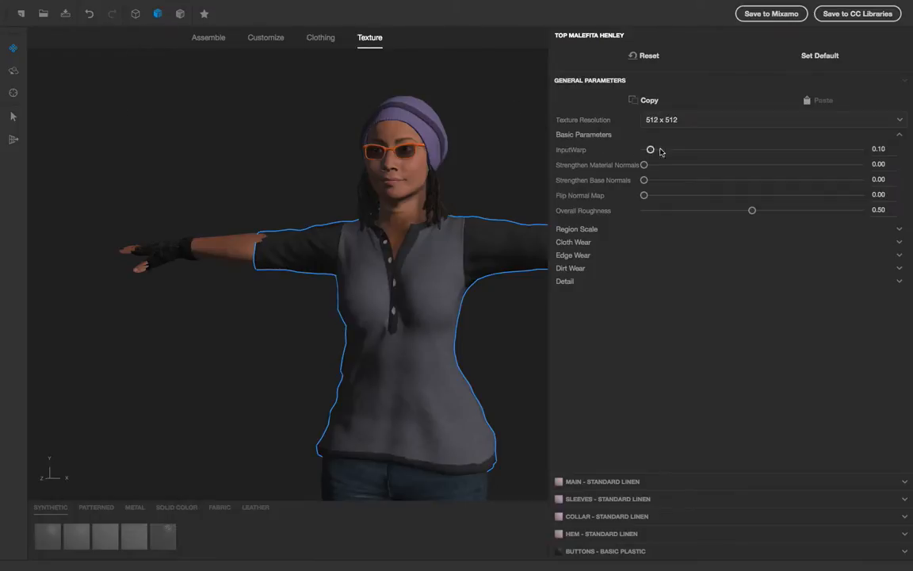
left_click_drag(651, 149, 703, 153)
left_click(733, 151)
Step: Set the top's Strengthen Base Normals to 0.31 and expand its Region Scale settings
left_click_drag(475, 312, 411, 283)
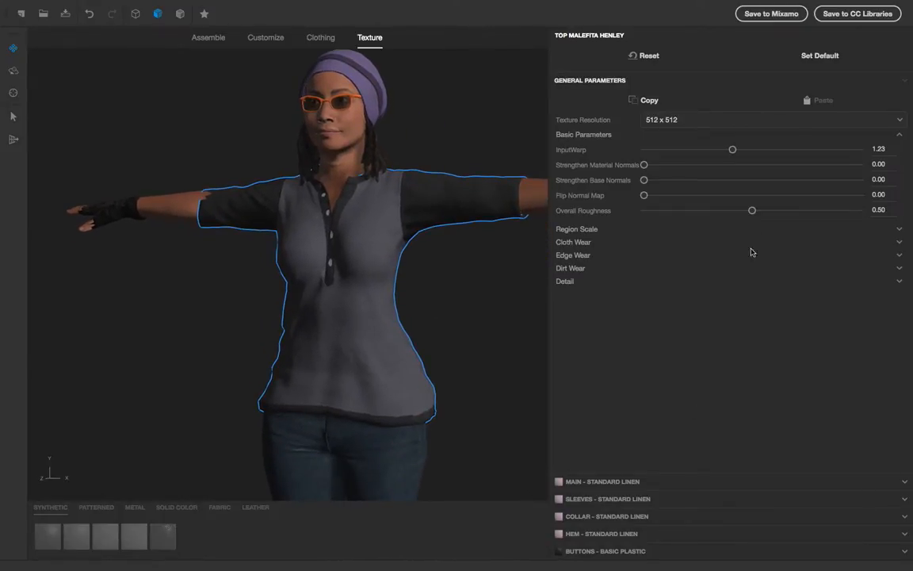
left_click_drag(643, 180, 709, 179)
left_click(585, 229)
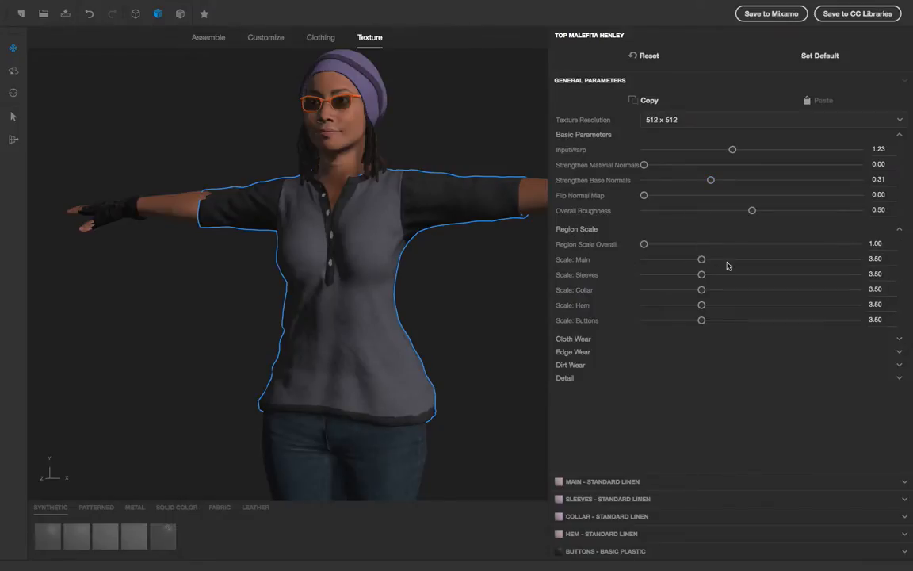
Step: Try a 64 x 64 texture resolution on the top, then set it to 1024 x 1024
left_click(712, 120)
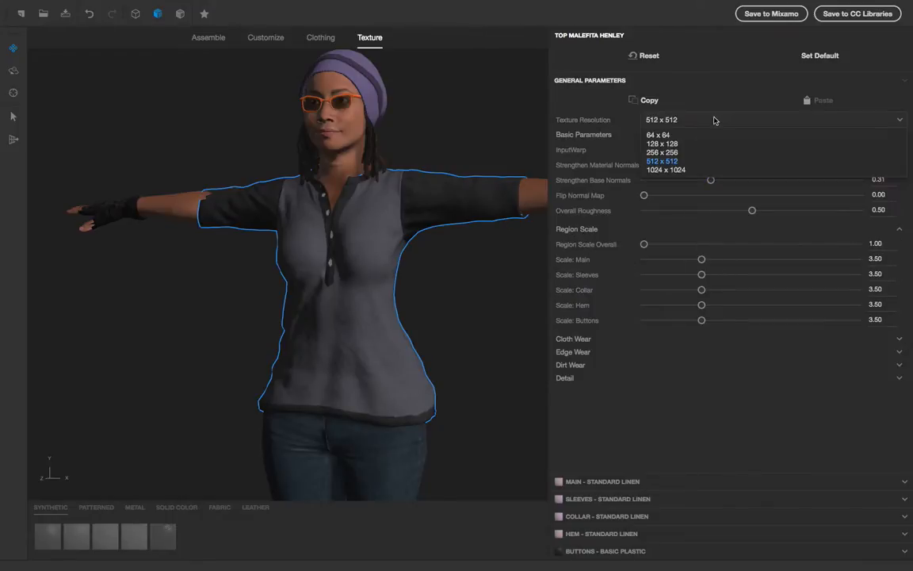
left_click(673, 137)
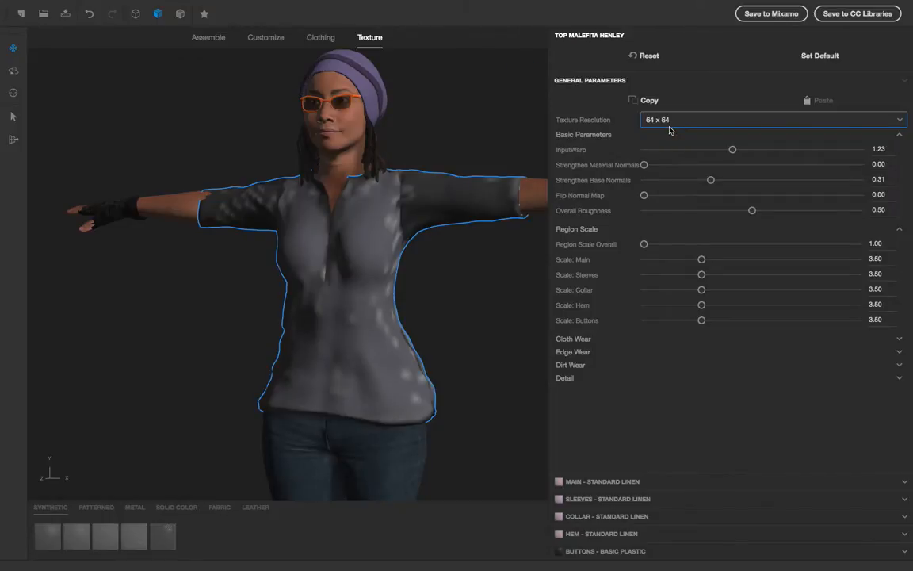
left_click(670, 121)
left_click(658, 166)
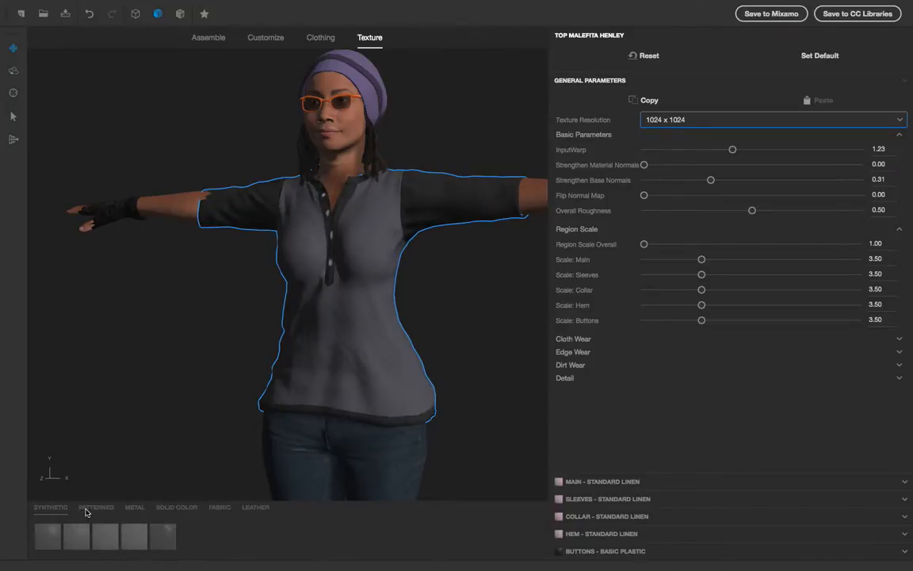
left_click(76, 542)
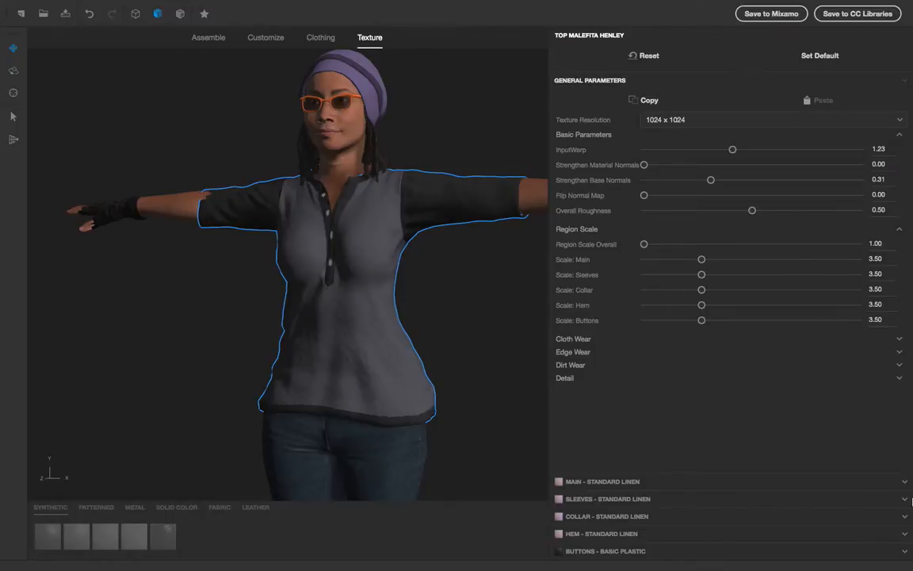
Step: Set the thread color of the top's hem region to a very dark green (Red 6, Green 15, Blue 5)
left_click(601, 533)
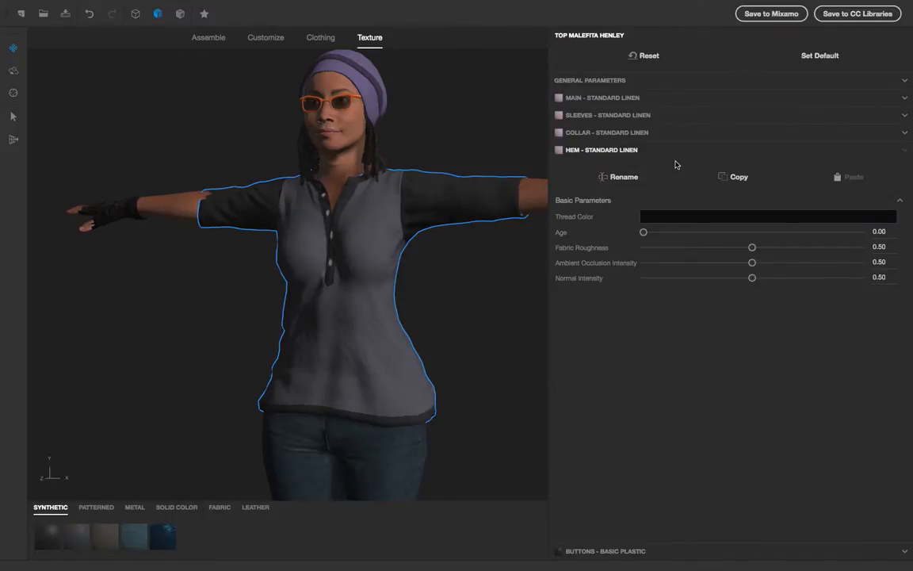
left_click(674, 219)
left_click(489, 188)
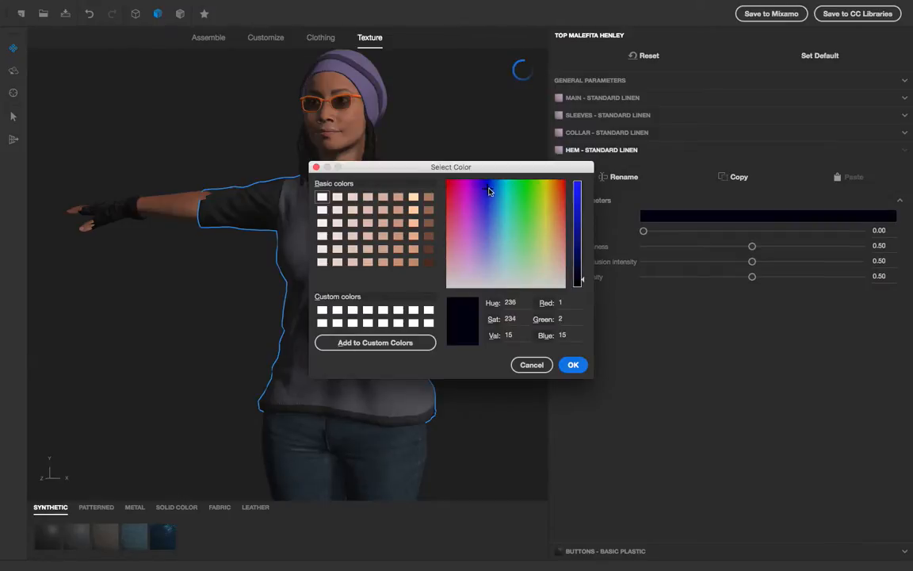
left_click_drag(470, 170, 622, 284)
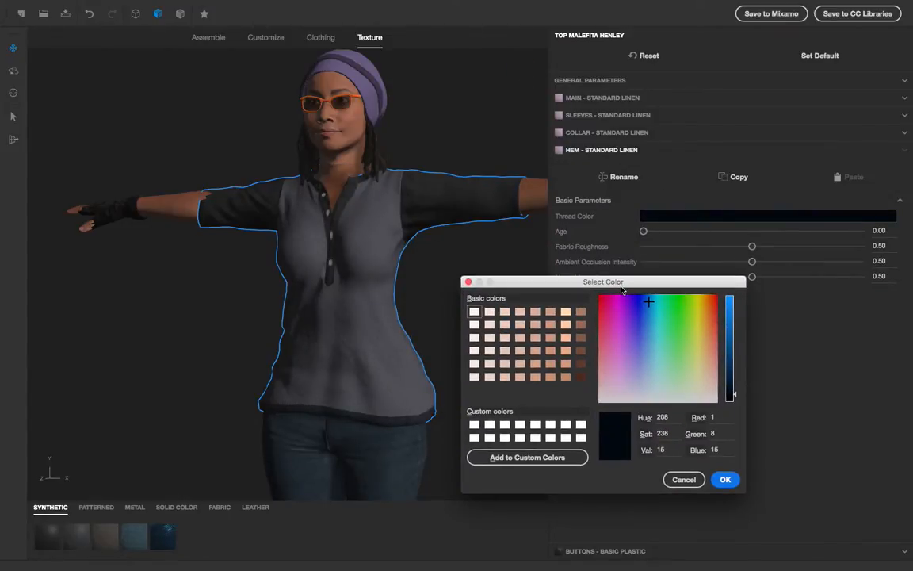
mouse_move(676, 327)
left_mouse_down()
mouse_move(705, 311)
mouse_move(682, 310)
mouse_move(680, 331)
left_mouse_up()
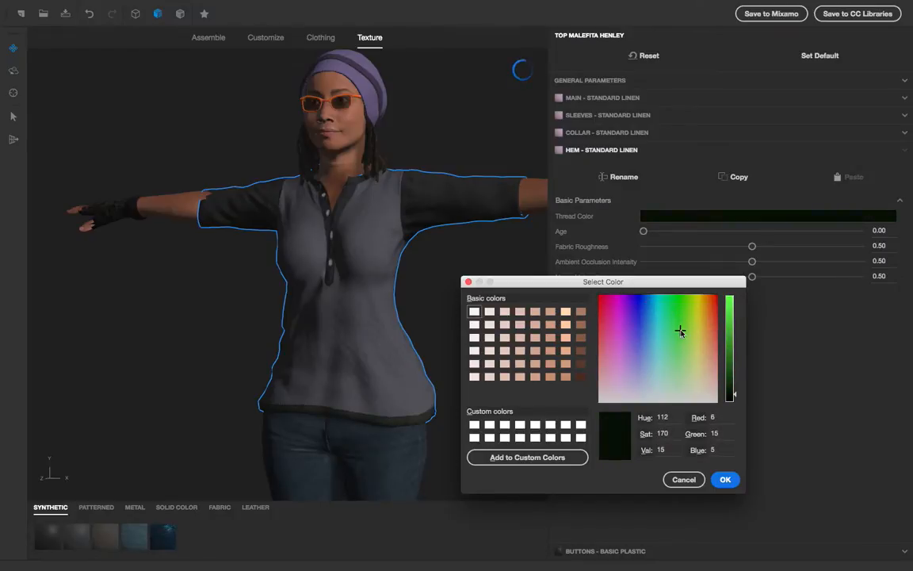
left_click(716, 479)
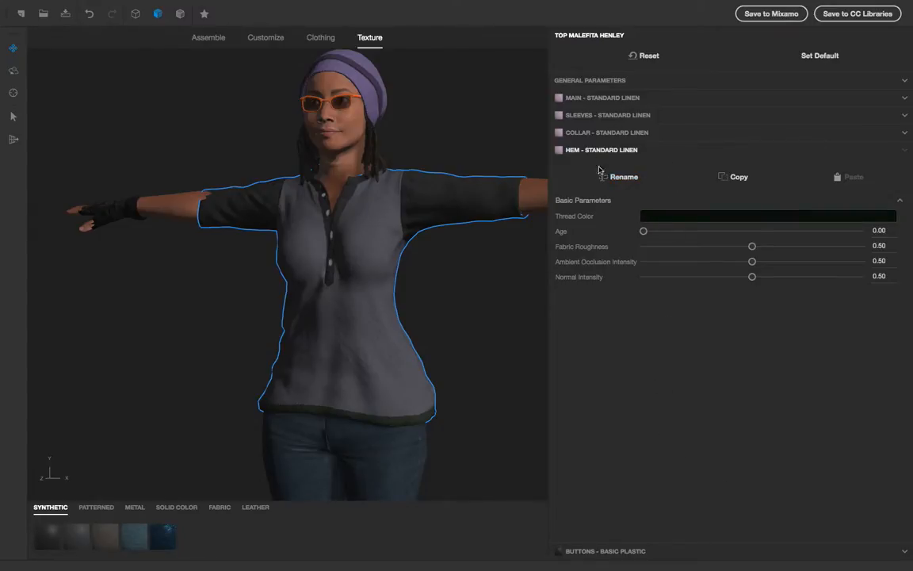
Step: Set the thread color of the top's main region to purple (Red 74, Green 9, Blue 74) and raise its Age to maximum
left_click(578, 98)
left_click(719, 165)
left_click(538, 193)
left_click(493, 191)
left_click(524, 224)
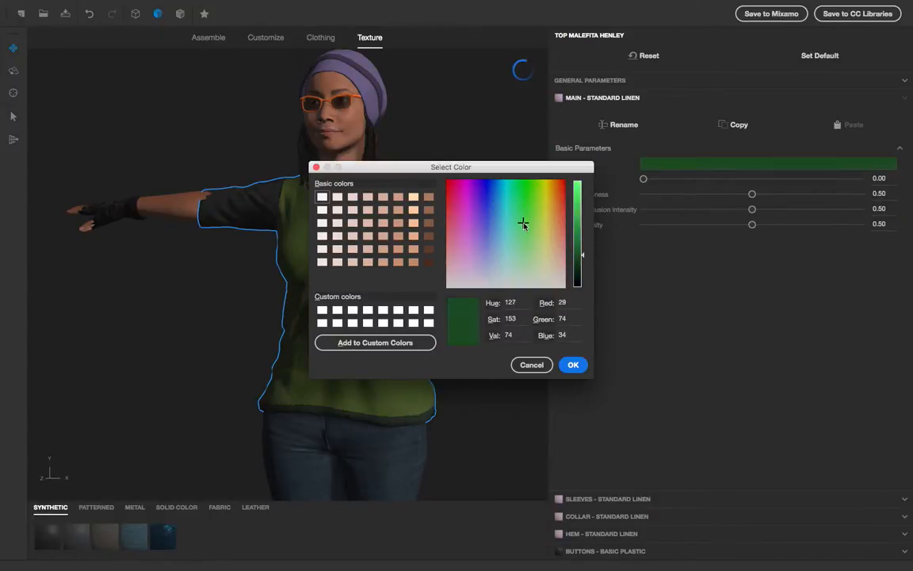
left_click(502, 216)
left_click(496, 207)
left_click(487, 216)
left_click(475, 213)
left_click(501, 185)
left_click(516, 187)
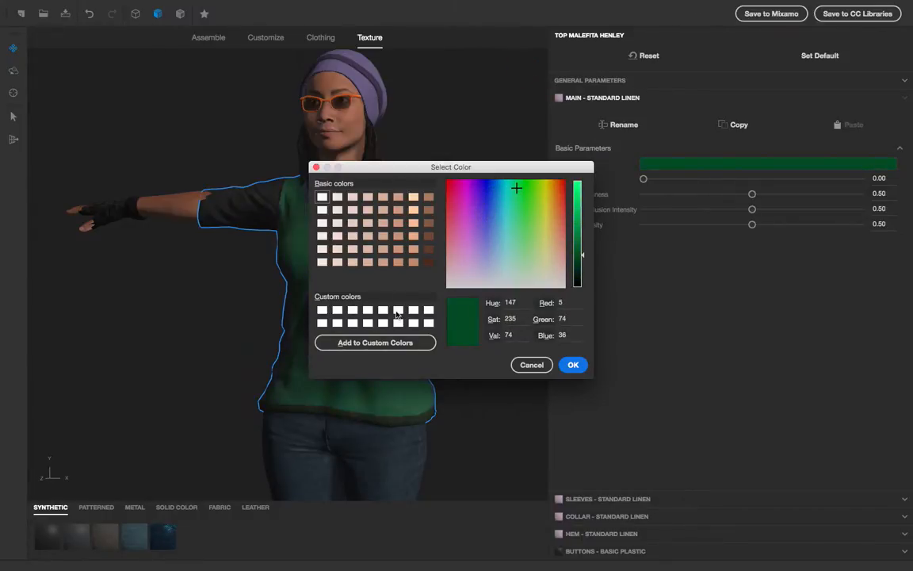
left_click(550, 222)
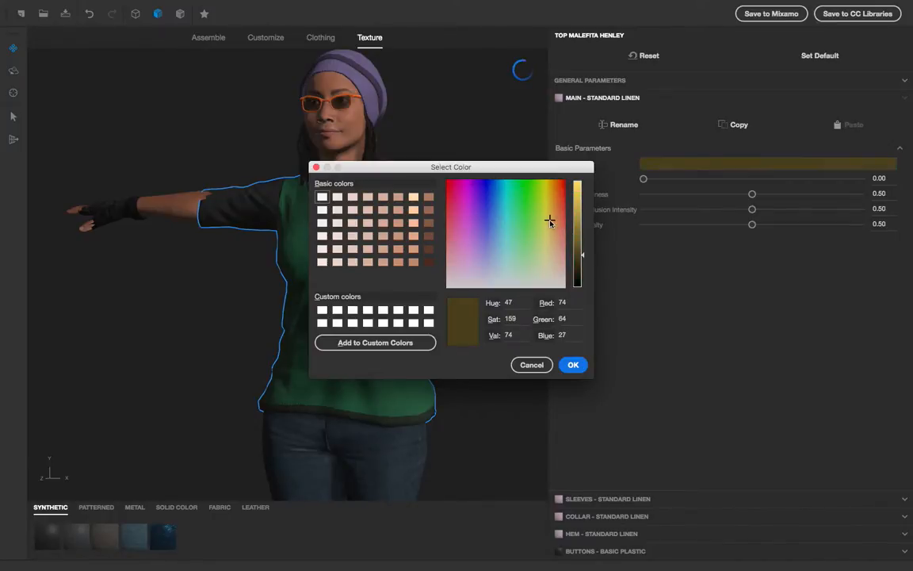
left_click(492, 198)
left_click(469, 197)
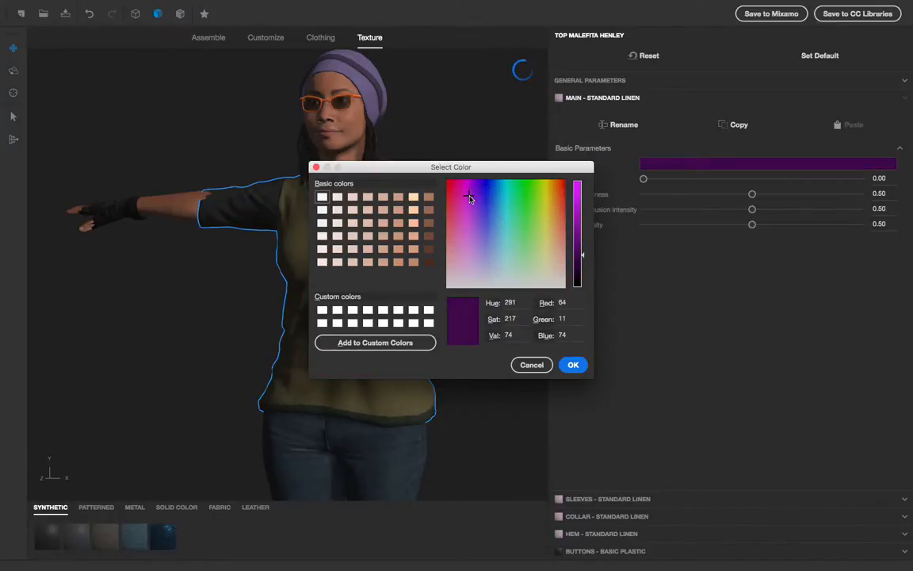
left_click(469, 214)
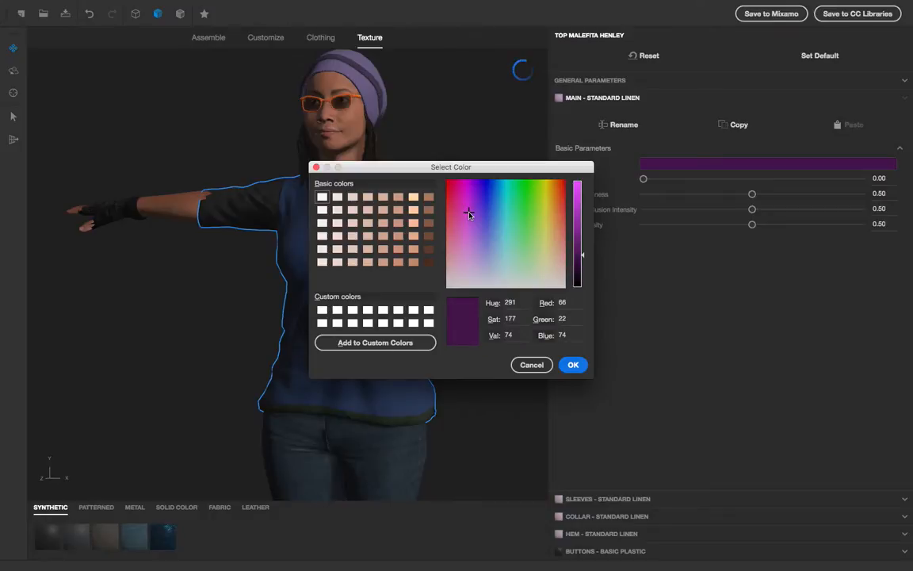
left_click(466, 222)
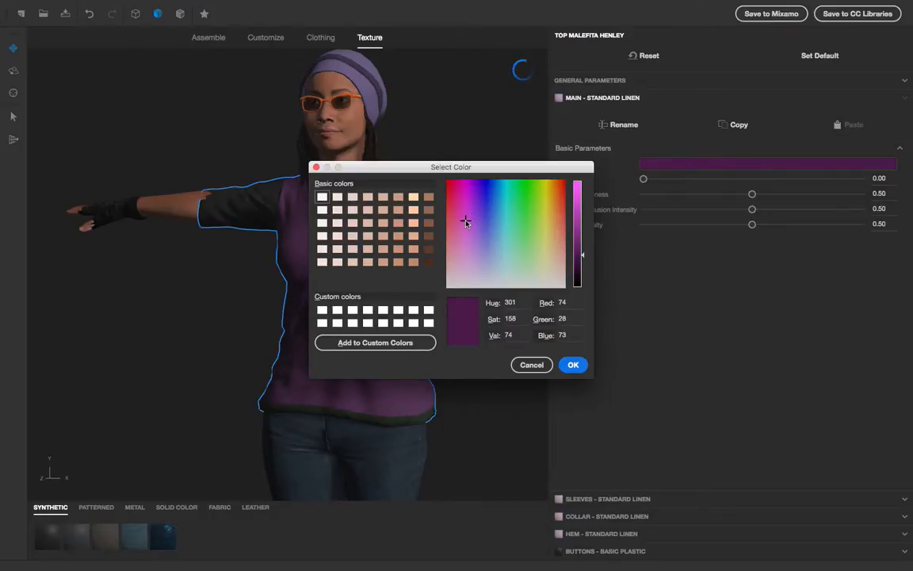
left_click_drag(470, 167, 659, 250)
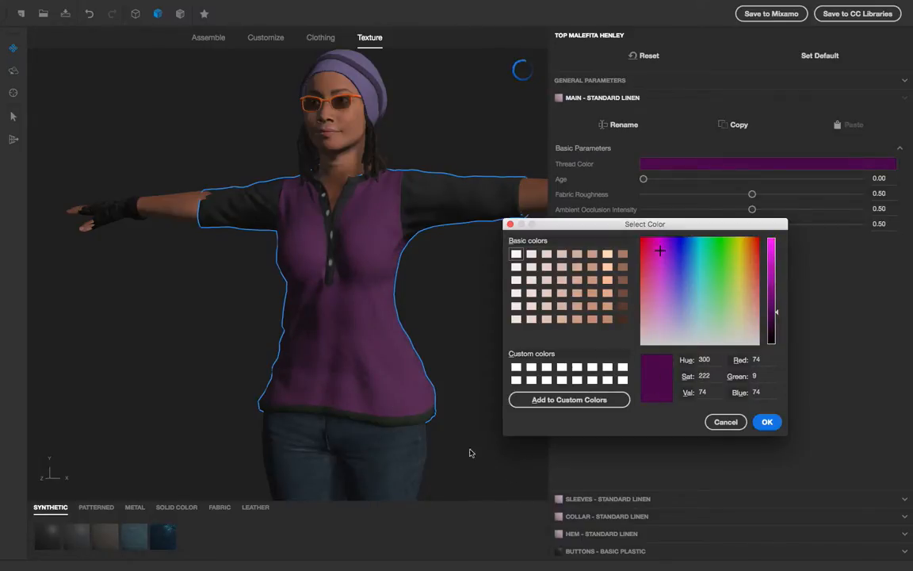
left_click(767, 422)
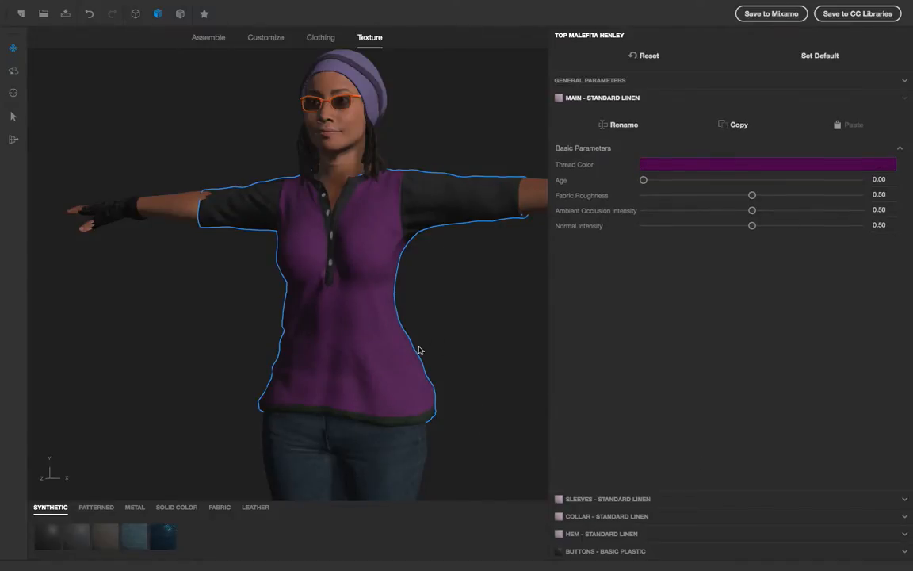
left_click(773, 195)
left_click_drag(644, 181, 864, 181)
Step: Apply the Spandex, then the Nylon synthetic material to the top's main region
left_click(132, 539)
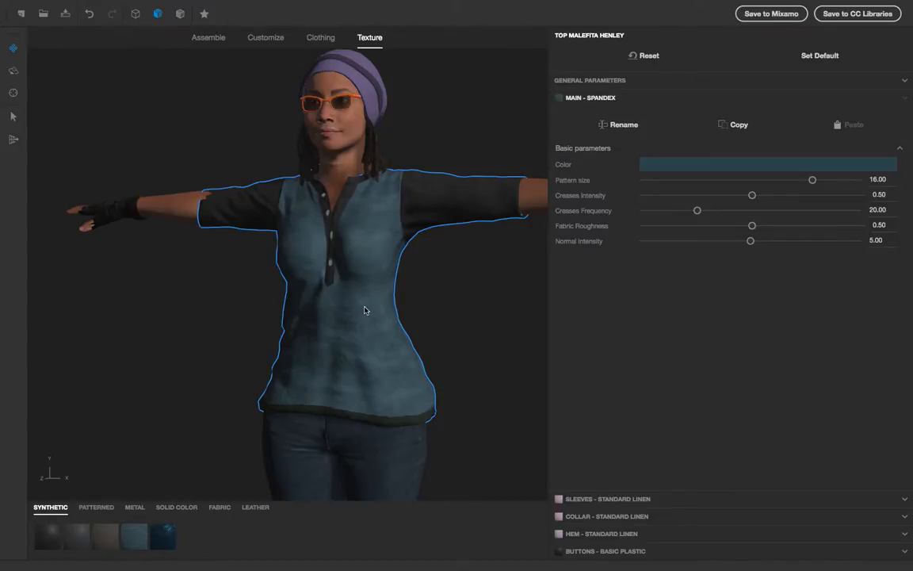
left_click(103, 535)
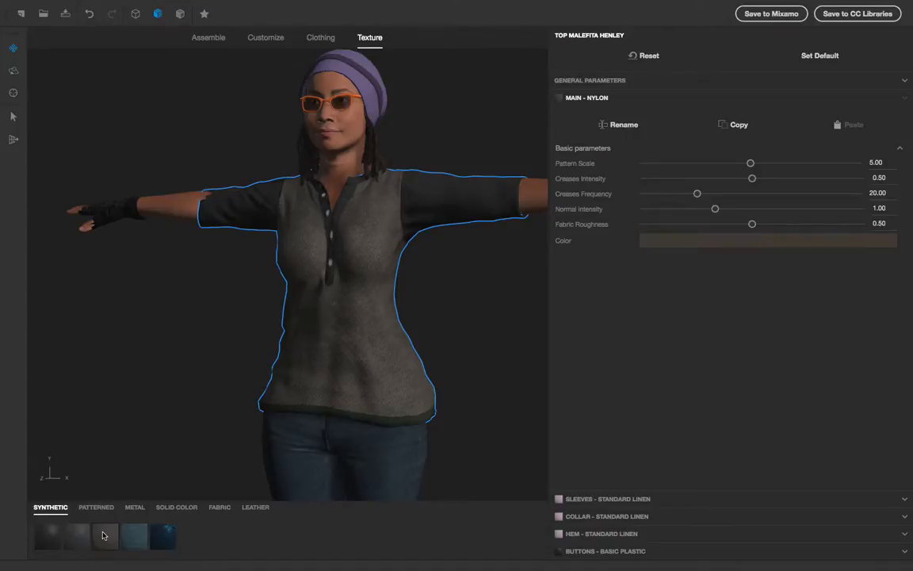
Step: Select the bootcut pants and zoom out to view the whole character
left_click(285, 480)
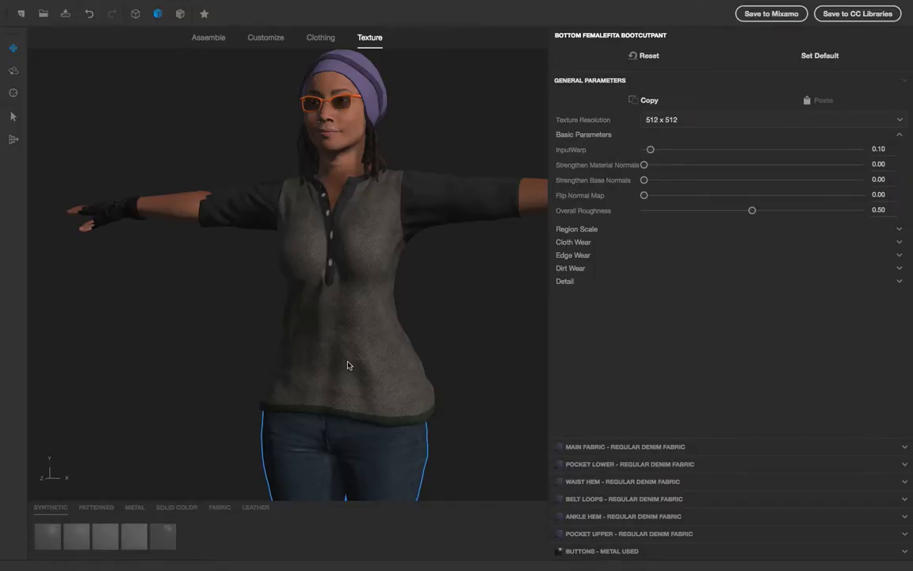
middle_click_drag(134, 318, 155, 266)
scroll(158, 458, "down", 5)
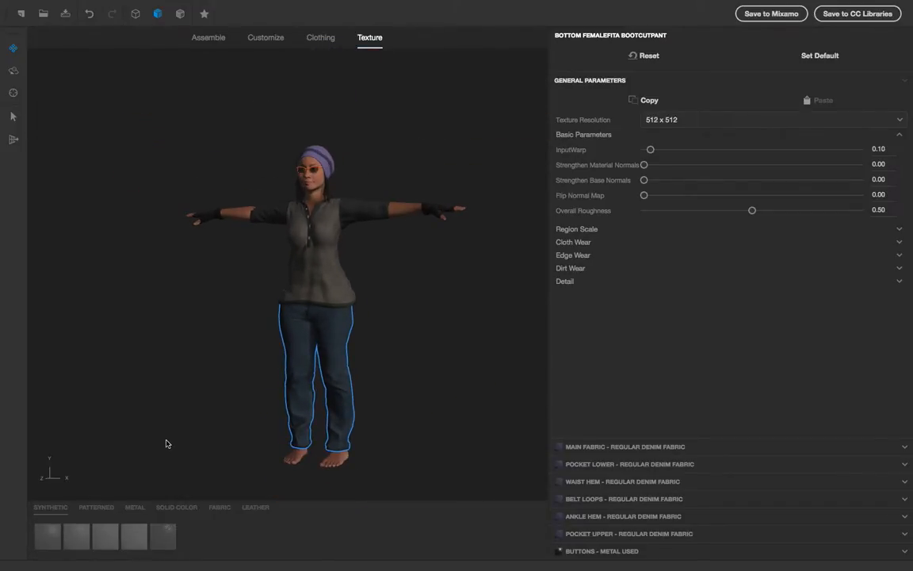
scroll(167, 443, "up", 2)
left_click_drag(168, 441, 214, 424)
scroll(195, 438, "down", 2)
scroll(193, 439, "up", 2)
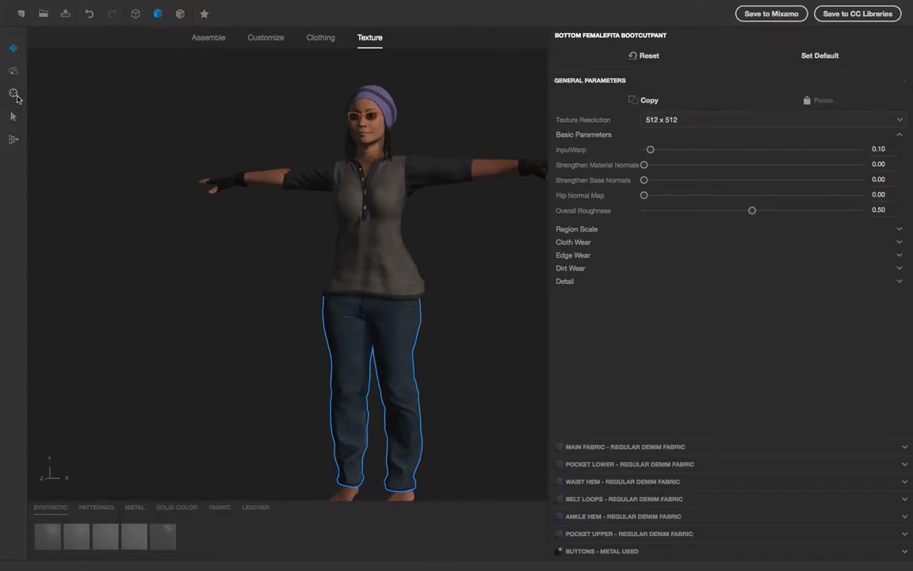
Step: Switch to the geometry modification tool and close its Geo Tool Settings window
left_click(12, 93)
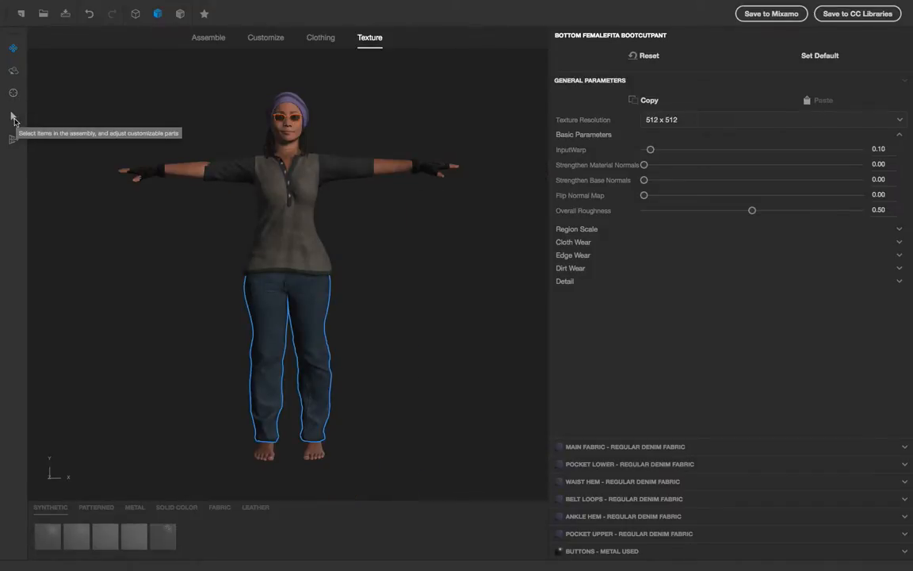
left_click(13, 119)
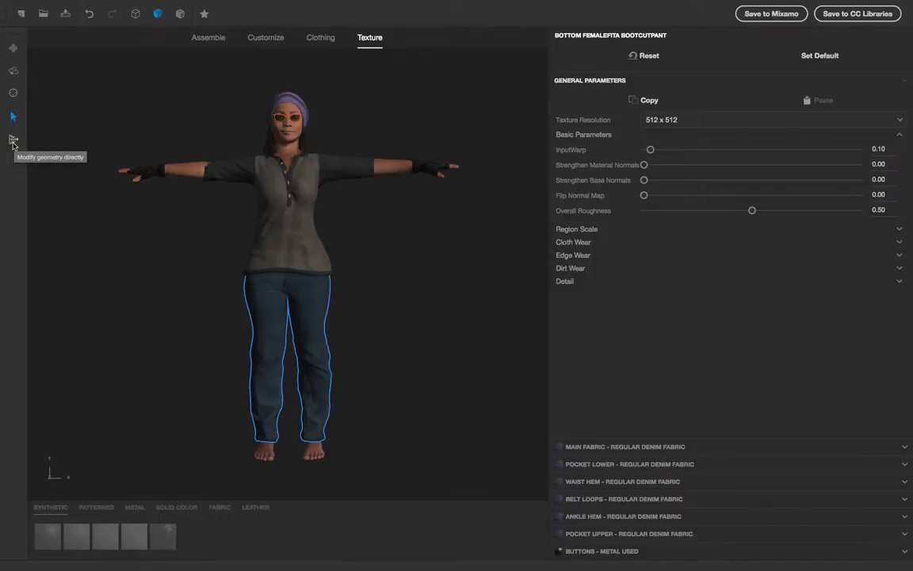
left_click(12, 142)
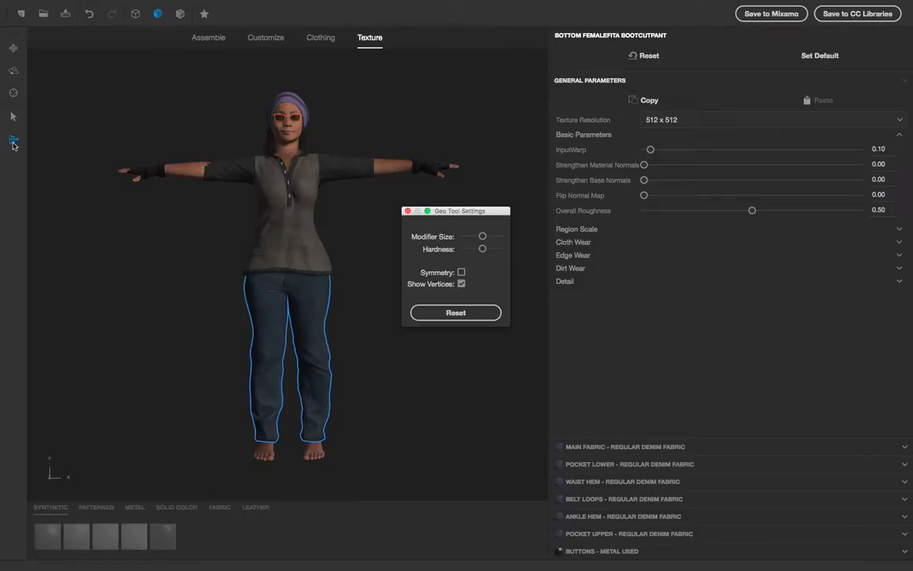
left_click(406, 212)
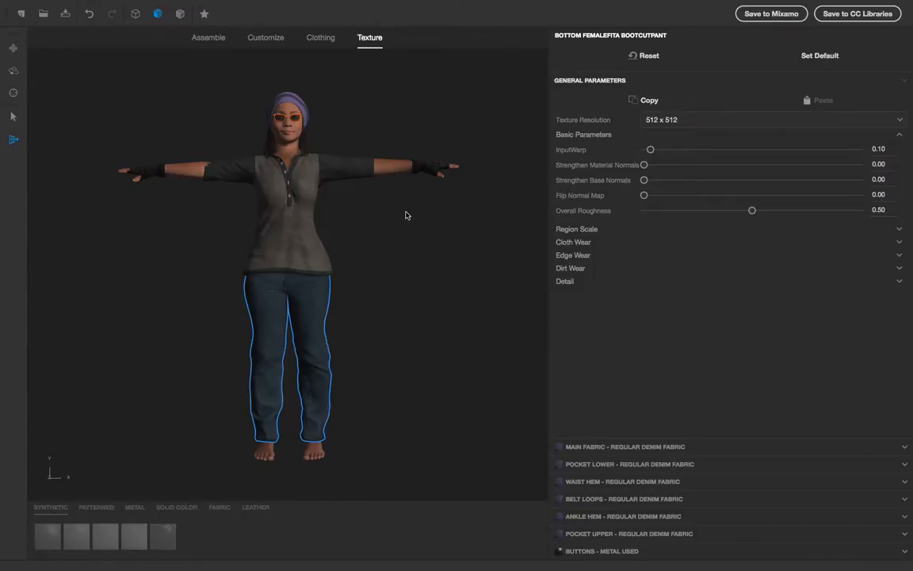
Step: Cycle through the viewport render modes, ending on faces and edges rendering
left_click(180, 15)
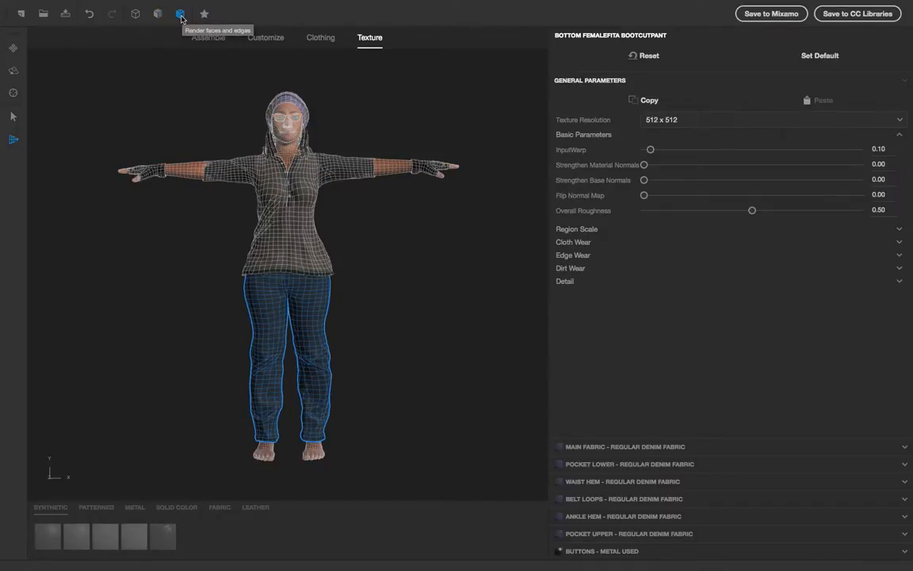
left_click(156, 15)
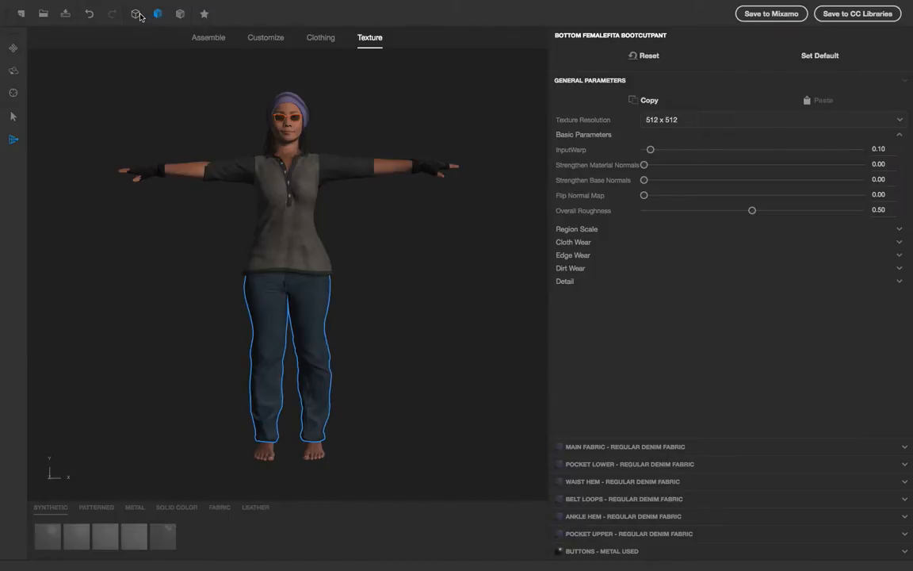
left_click(137, 15)
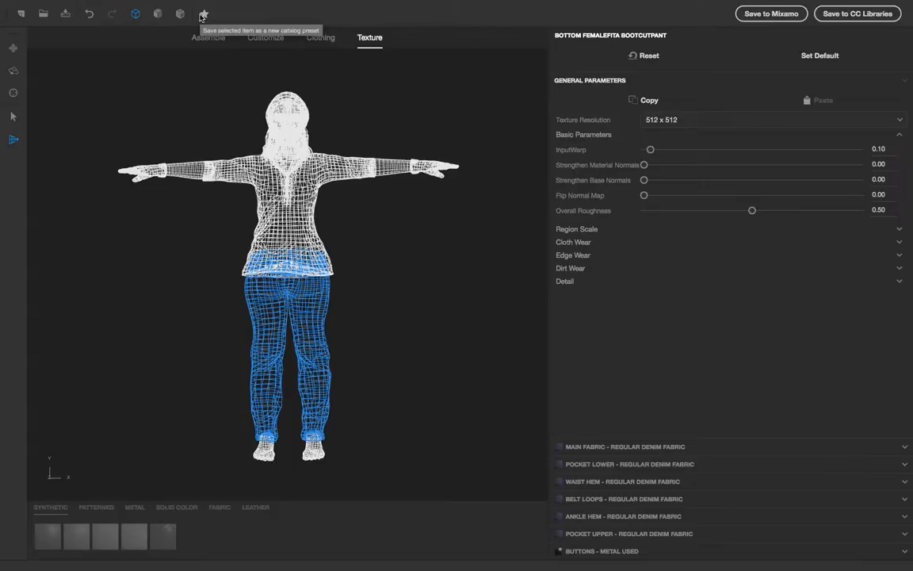
left_click(182, 16)
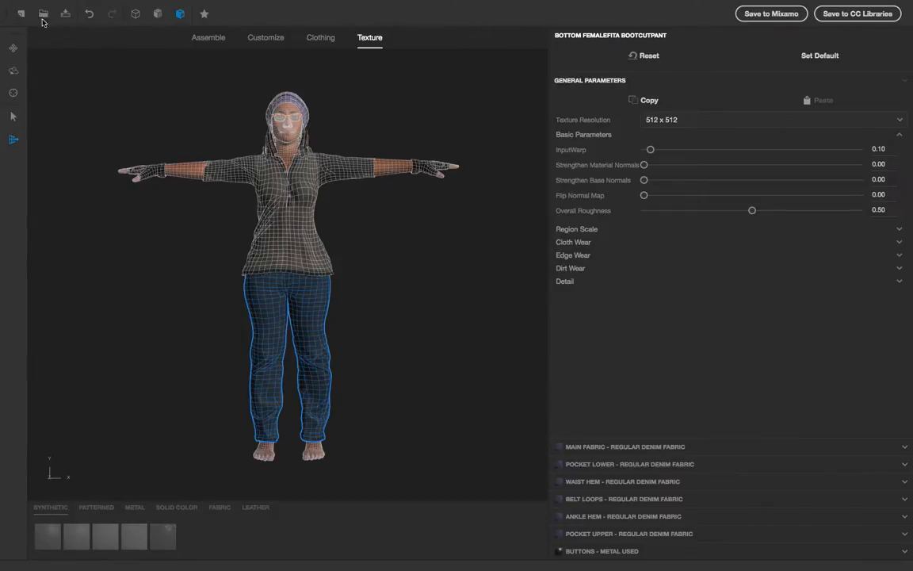
Step: Dock the toolbar along the left edge of the window and deselect the pants
left_click_drag(8, 14, 52, 81)
left_click(391, 411)
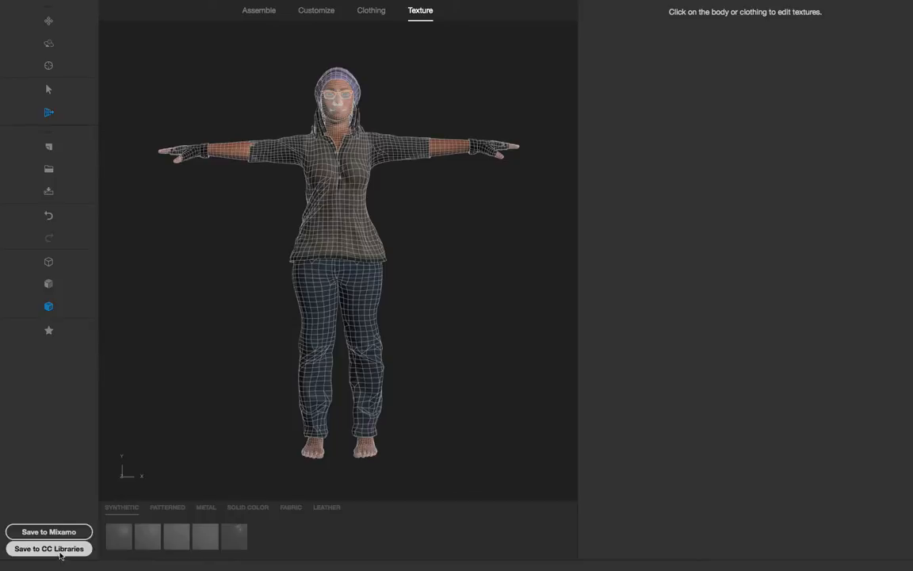
Step: Switch the viewport back to textured rendering while stepping through the Assemble, Customize, Clothing and Texture tabs
left_click(269, 12)
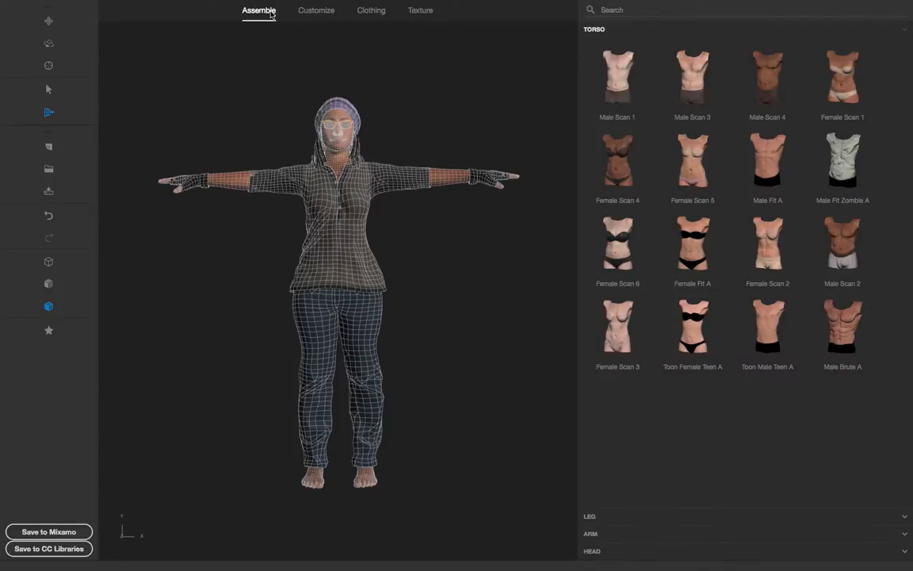
left_click(316, 11)
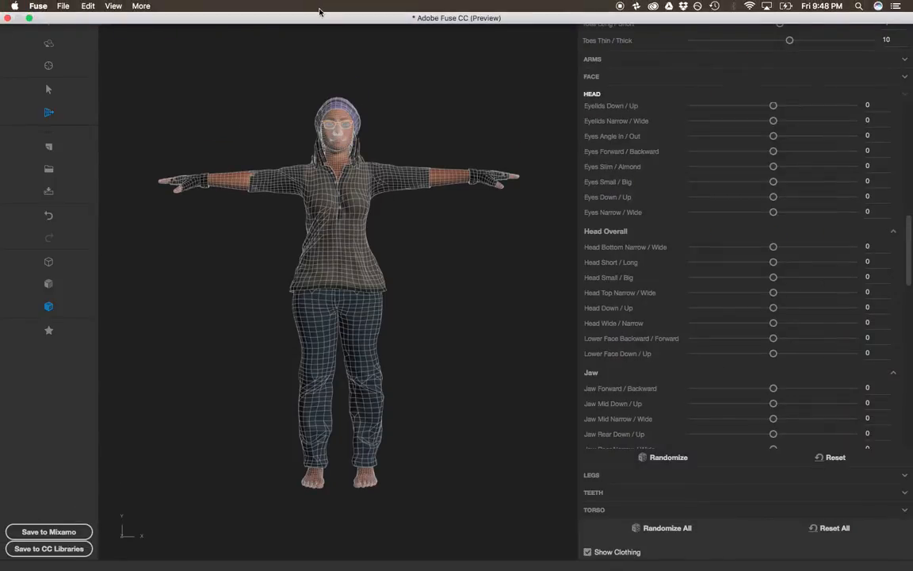
left_click(49, 283)
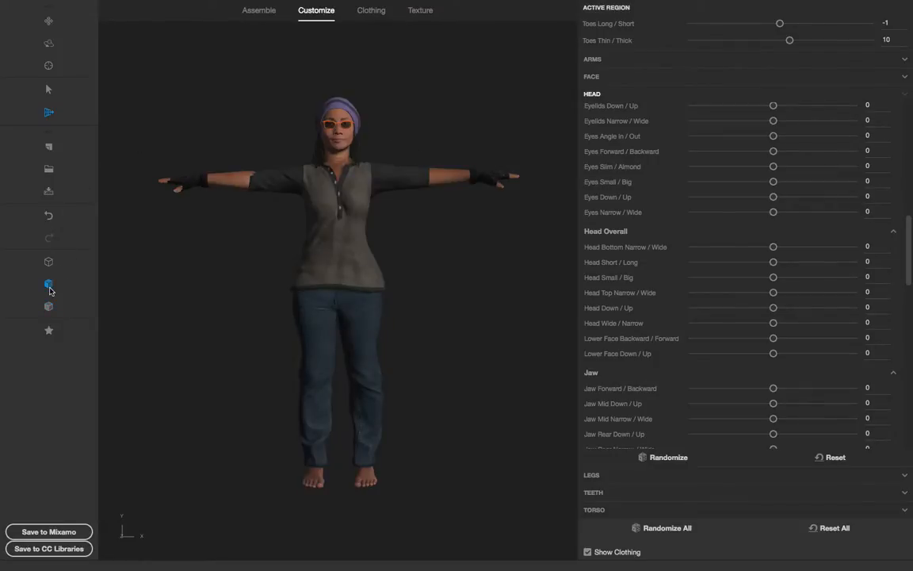
left_click(371, 11)
left_click(417, 12)
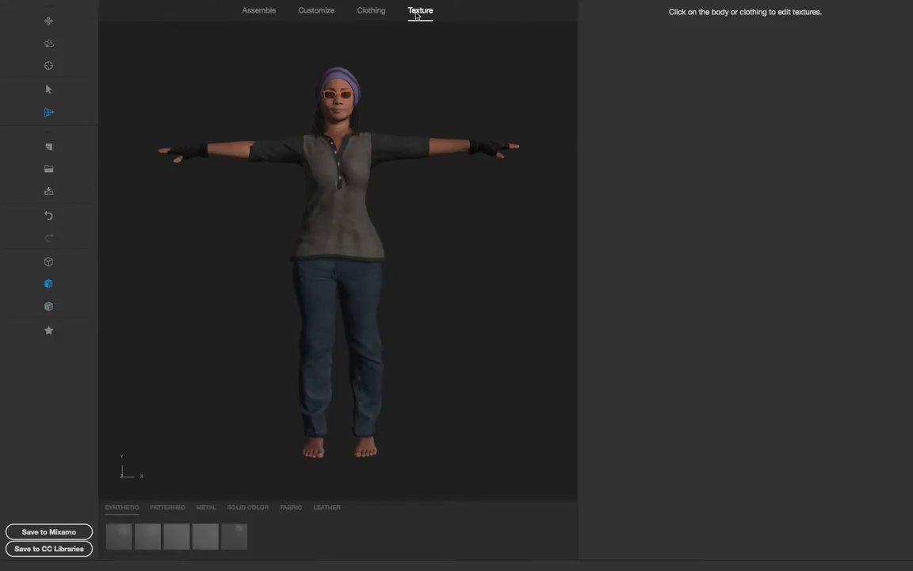
Step: Save the character as FuseModel to the Main Library in Creative Cloud Libraries
left_click(48, 548)
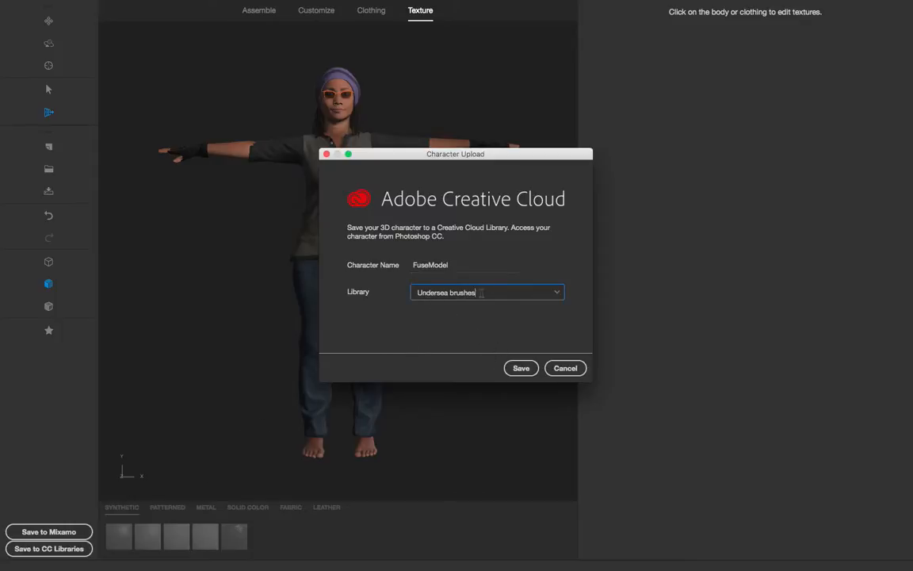
left_click(558, 294)
scroll(467, 388, "down", 3)
scroll(468, 388, "down", 5)
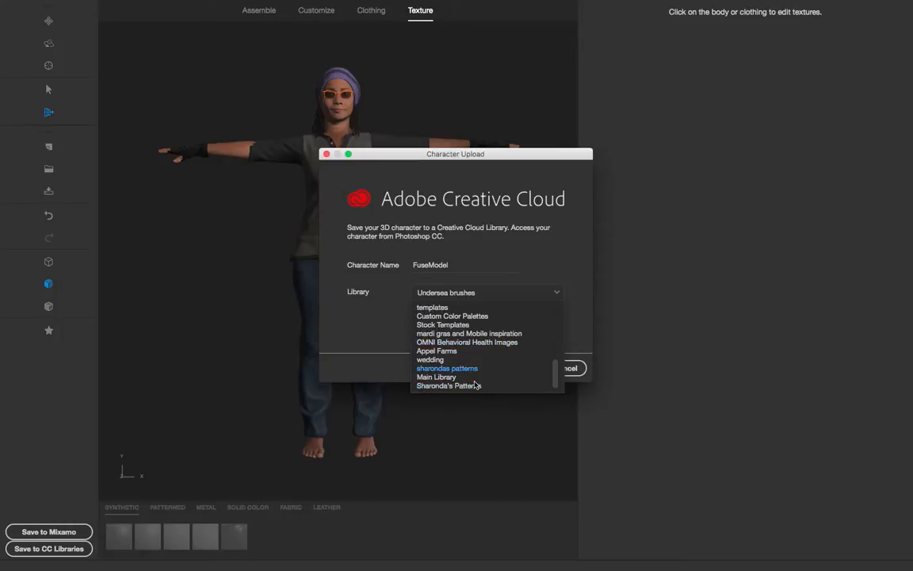
scroll(501, 364, "up", 2)
scroll(507, 360, "down", 2)
left_click(471, 374)
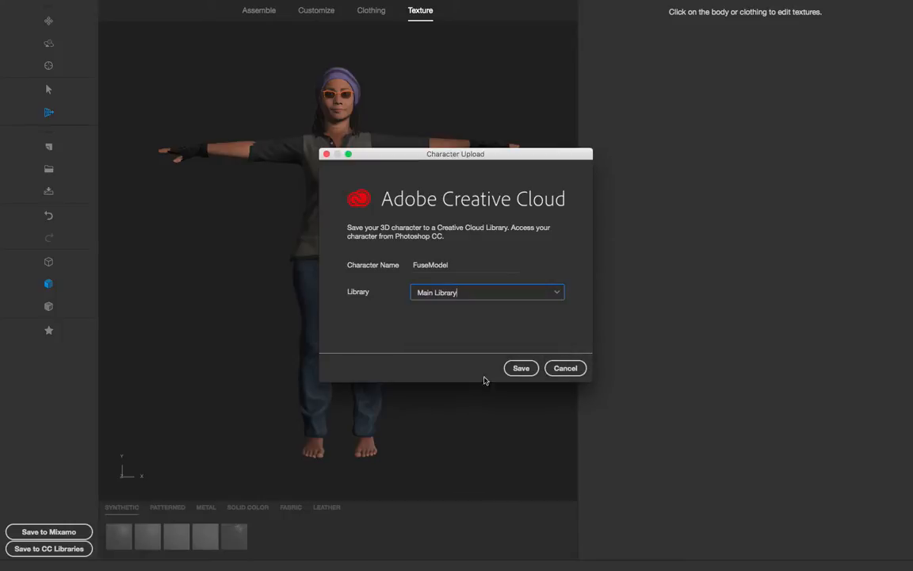
left_click(523, 368)
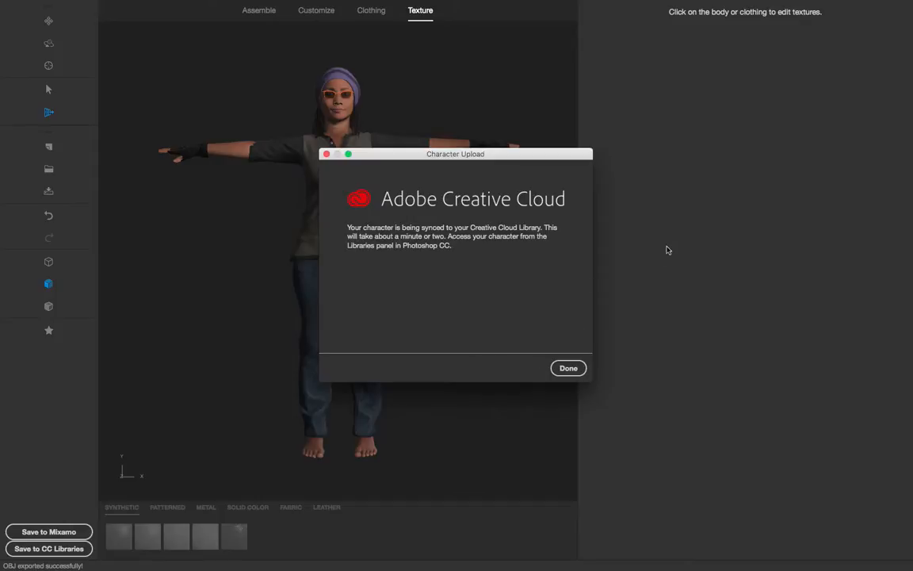
Step: Close the character upload dialog and switch to Photoshop
left_click(569, 368)
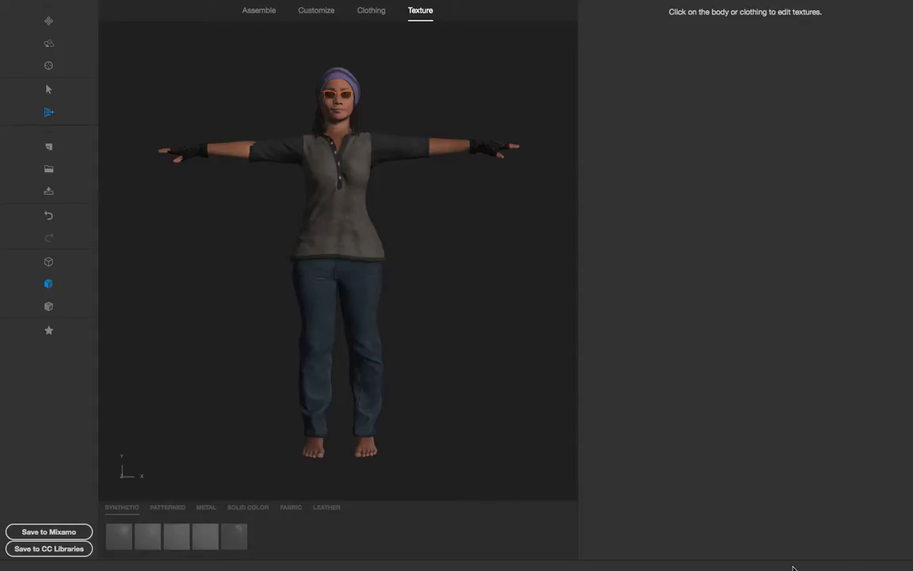
mouse_move(5, 4)
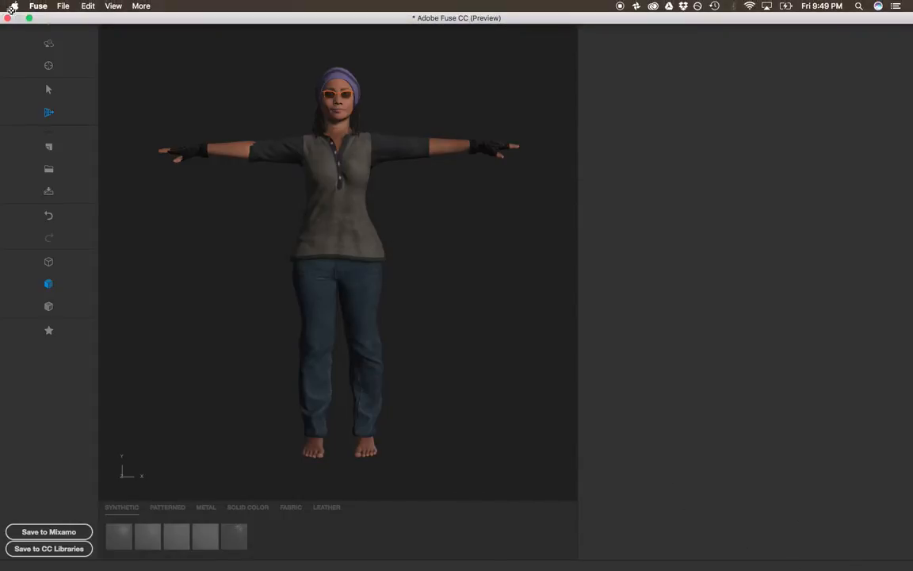
left_click(28, 18)
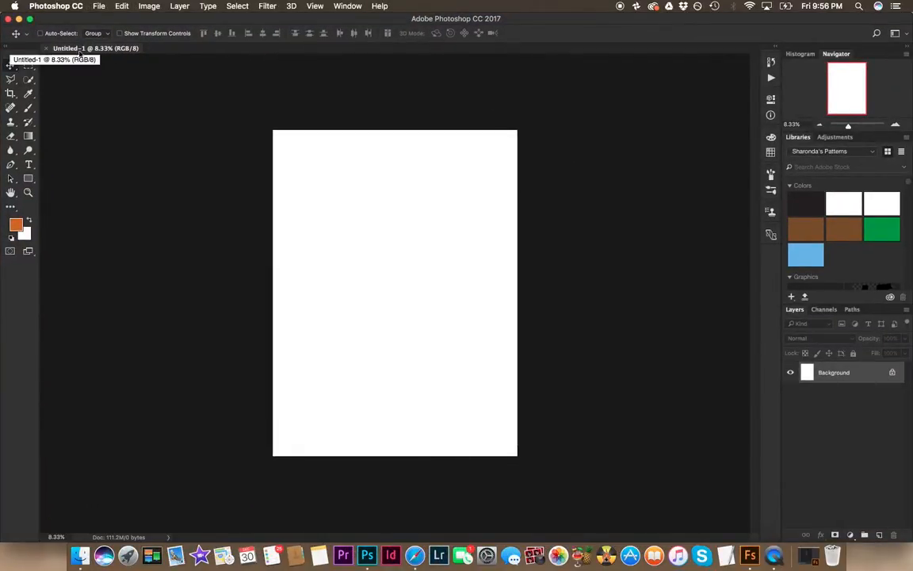
Step: Open the Main Library and place the FuseModel 3D model into the blank document
left_click(871, 152)
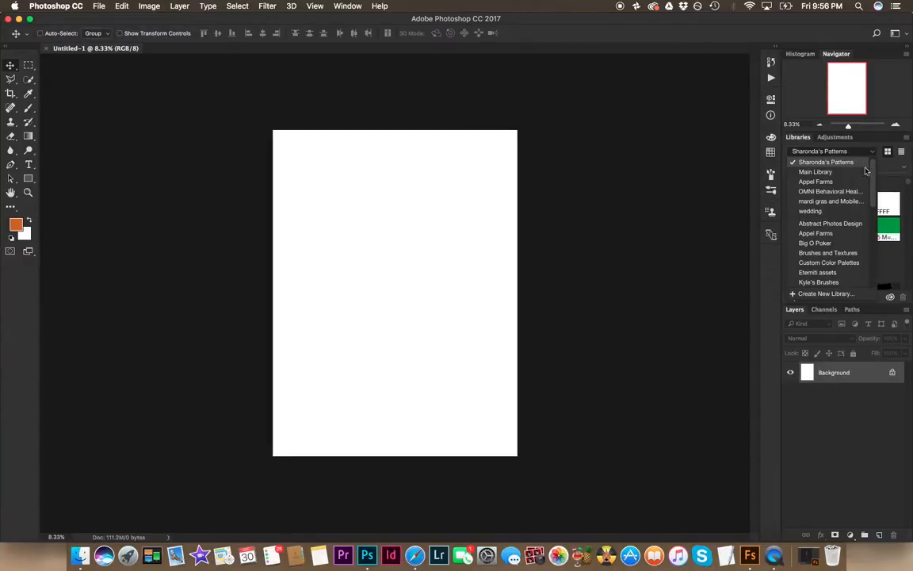
left_click(847, 172)
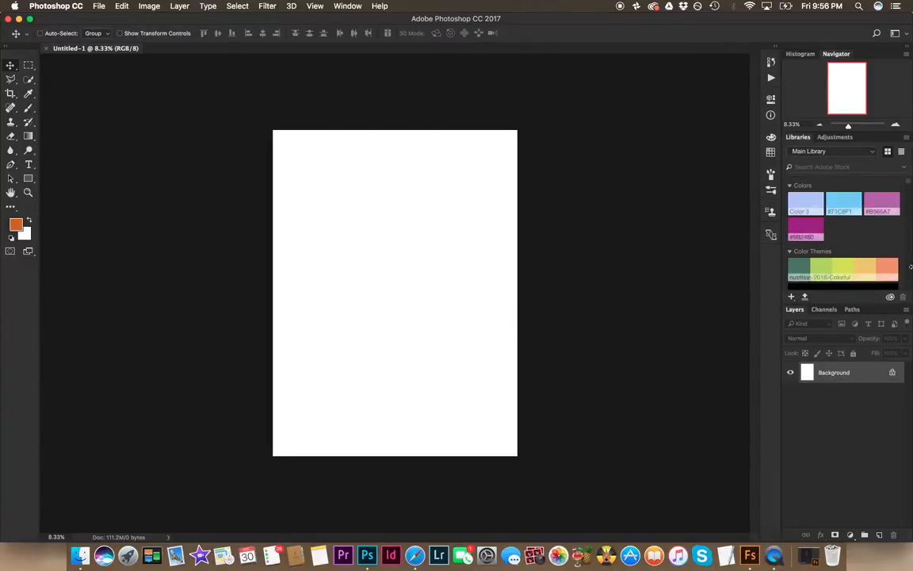
left_click_drag(910, 184, 893, 285)
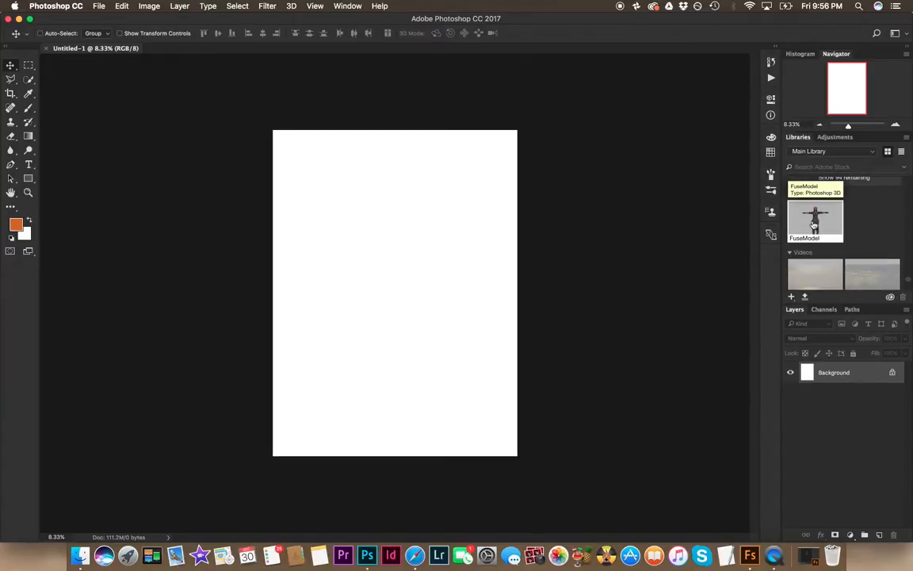
left_click_drag(814, 226, 390, 235)
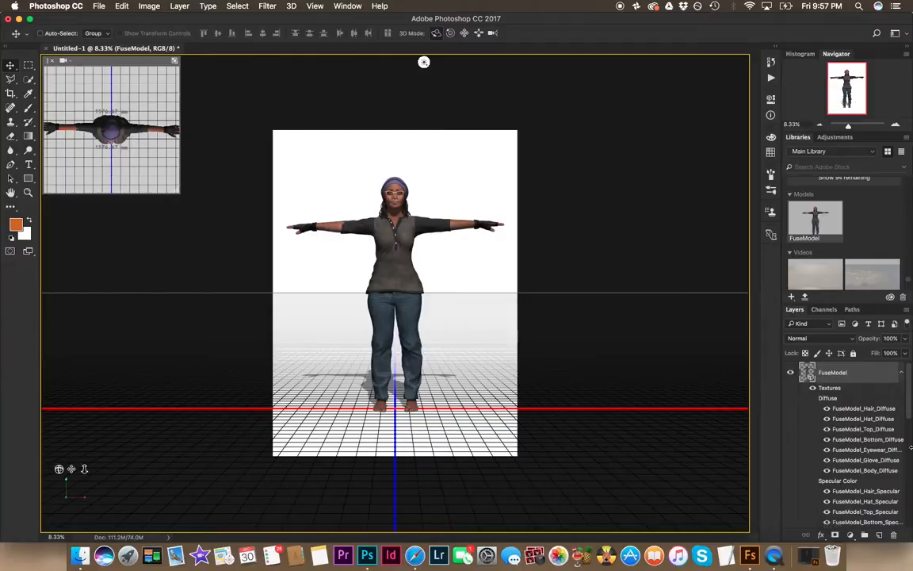
Step: Examine the model's texture layers and orbit the 3D view around the character
scroll(908, 380, "down", 10)
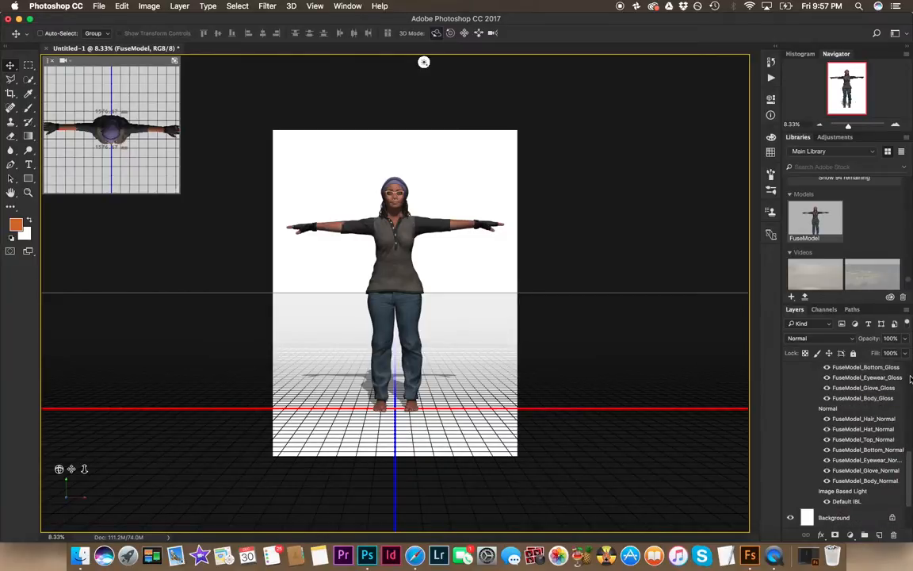
scroll(909, 382, "up", 10)
left_click_drag(356, 252, 377, 373)
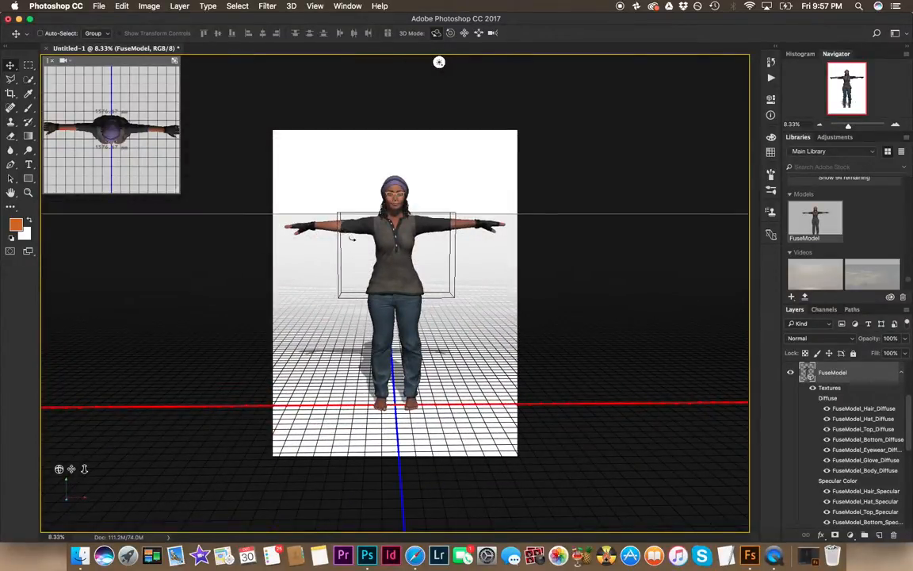
left_click_drag(346, 226, 265, 241)
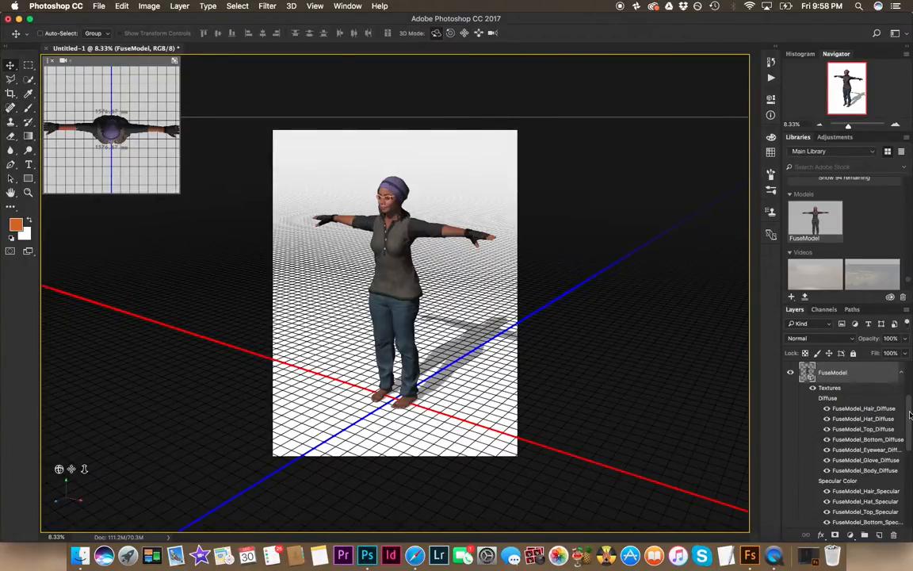
left_click_drag(910, 449, 908, 391)
Step: Hide the model's textures and show them again
left_click(812, 392)
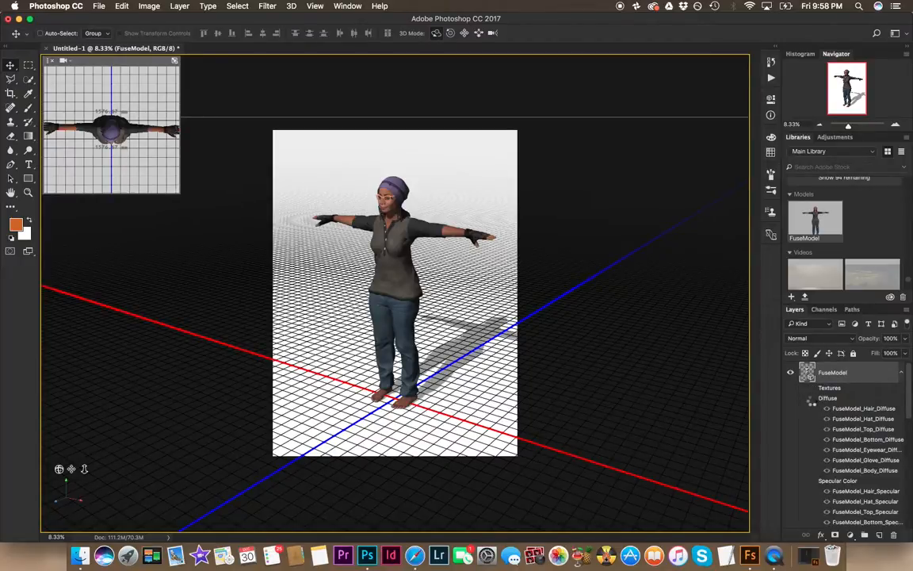
left_click(812, 392)
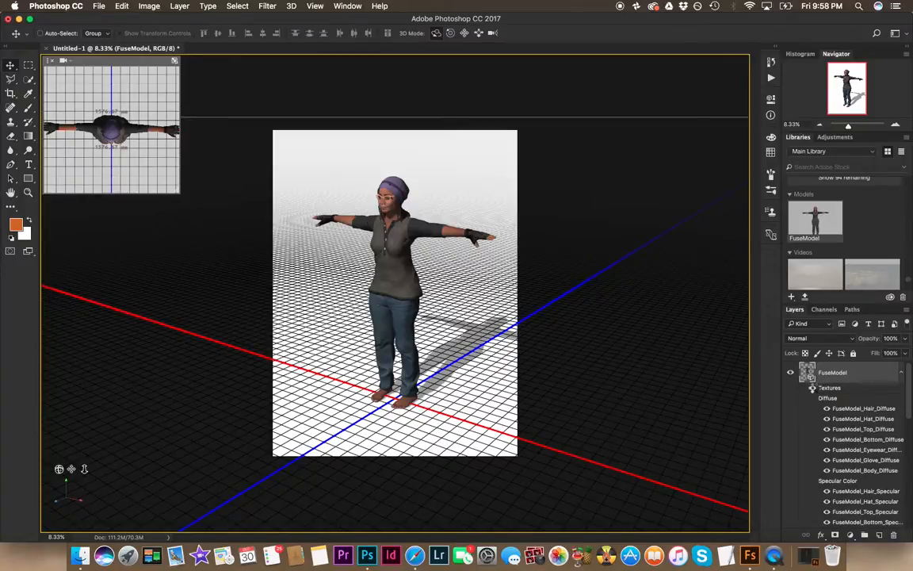
left_click(814, 389)
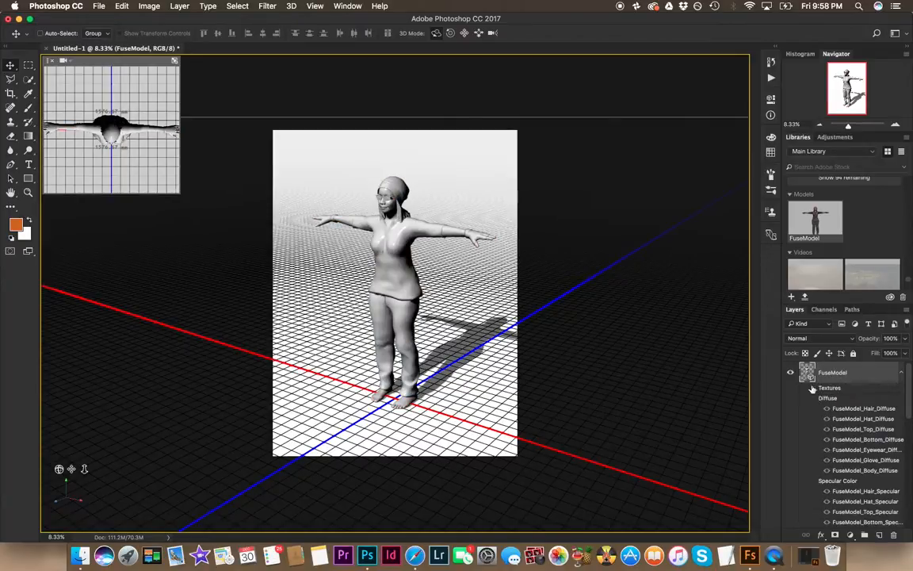
left_click(812, 390)
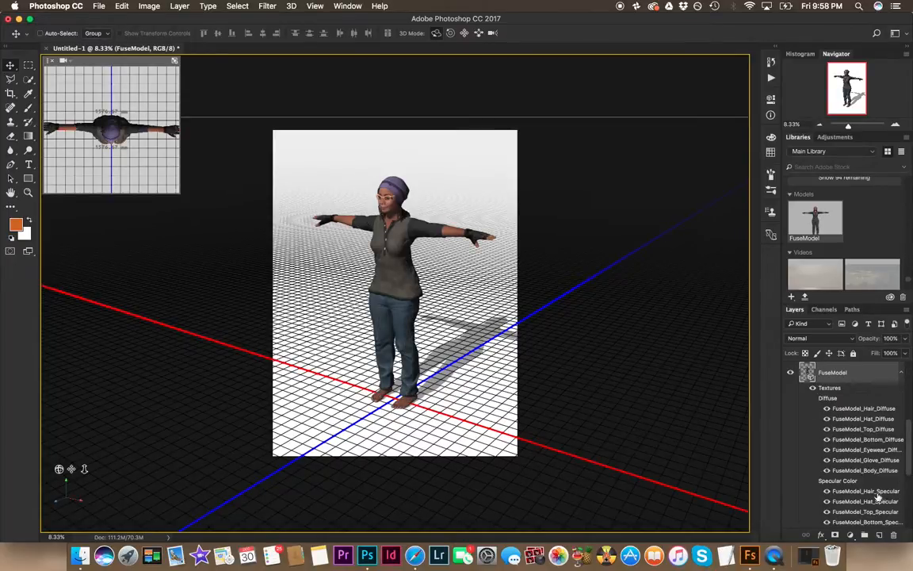
Step: Select the infinite light and drag its direction toward the character's left side
scroll(878, 496, "down", 8)
scroll(867, 501, "down", 2)
left_click_drag(371, 348, 399, 361)
left_click_drag(427, 61, 608, 62)
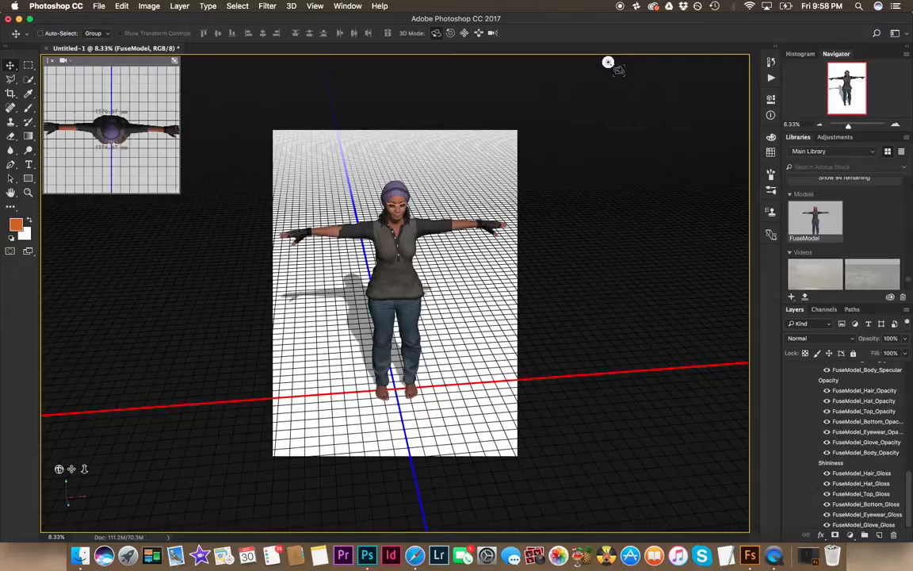
left_click(608, 62)
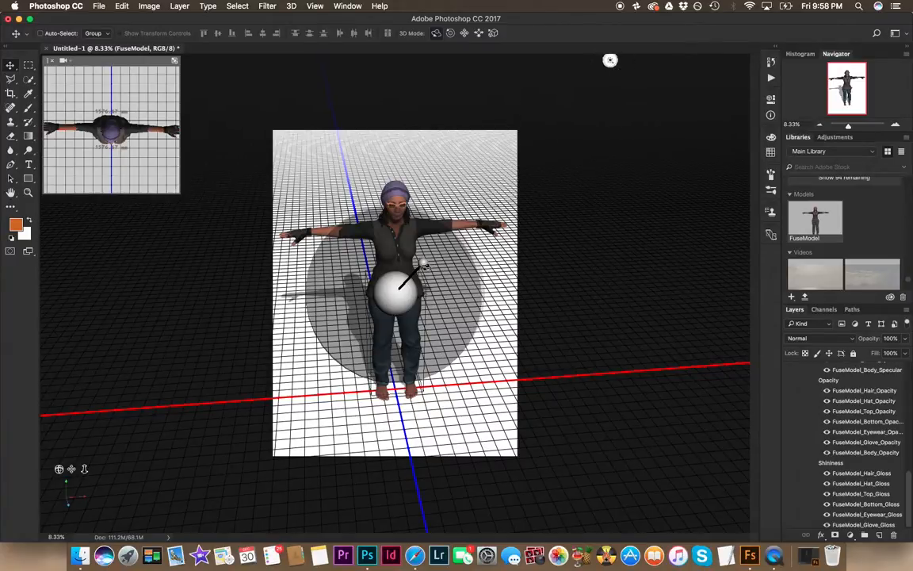
left_click_drag(419, 262, 358, 258)
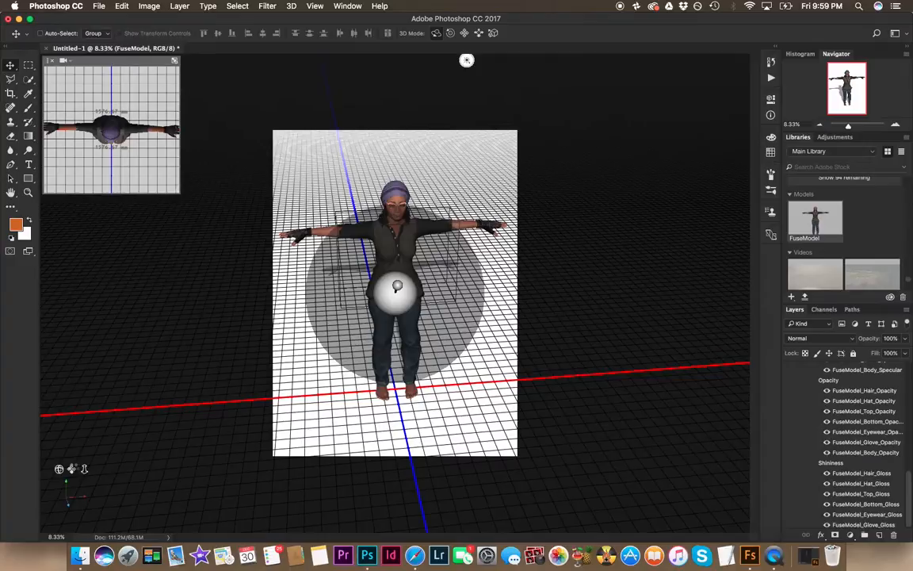
Step: Inspect the material properties of the character's top
right_click(399, 287)
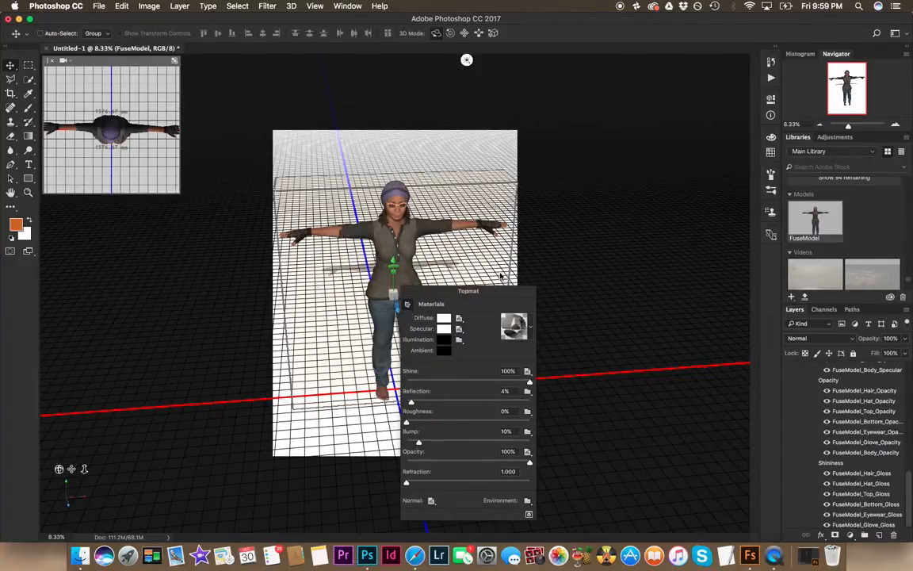
left_click(500, 275)
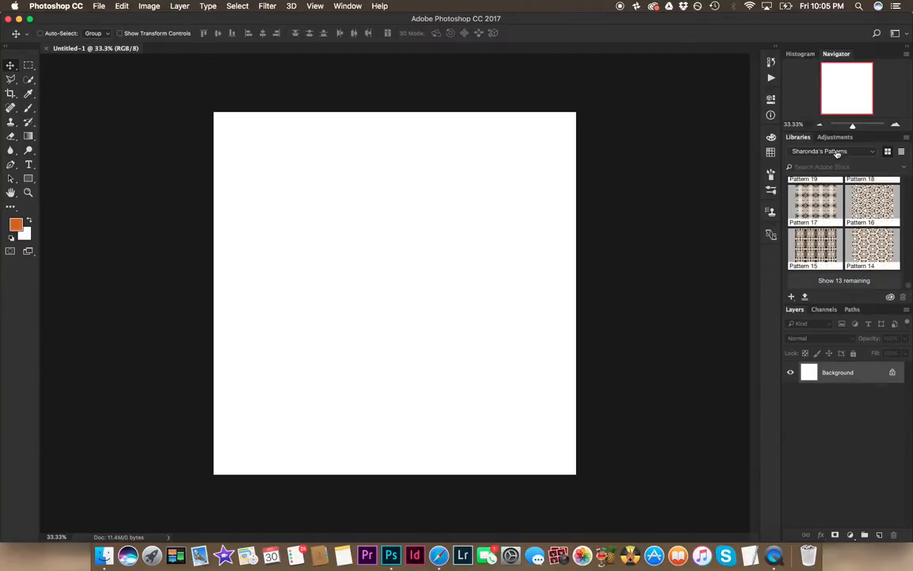
Step: In a new square document, place the FuseModel model from the Main Library
left_click(838, 152)
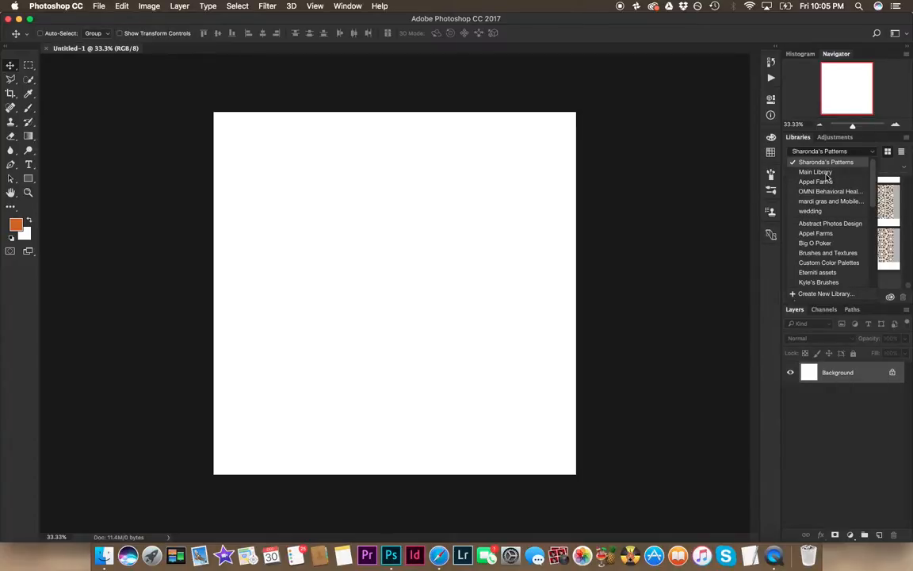
left_click(816, 172)
left_click_drag(908, 259, 893, 281)
left_click_drag(807, 229, 399, 217)
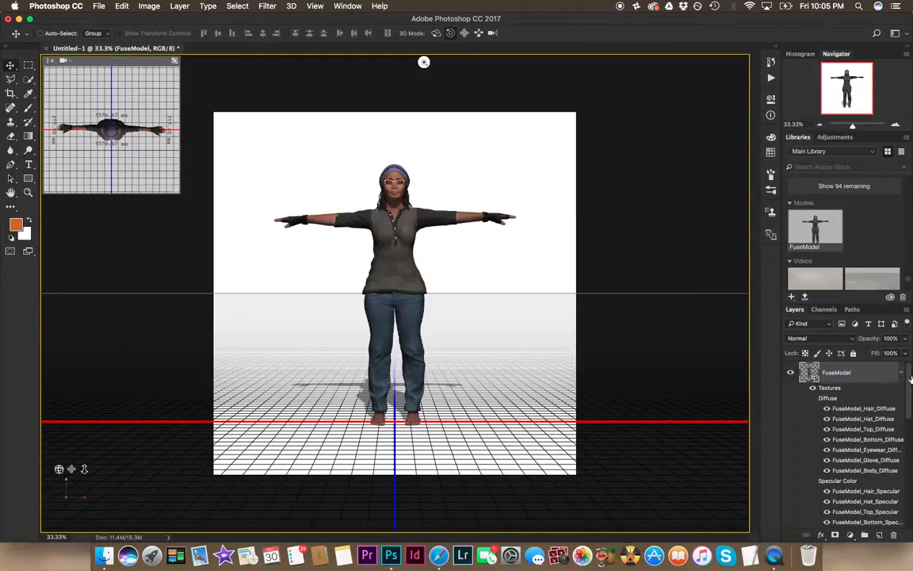
Step: Select the infinite light and tilt it toward the character's upper right
left_click_drag(909, 381, 910, 446)
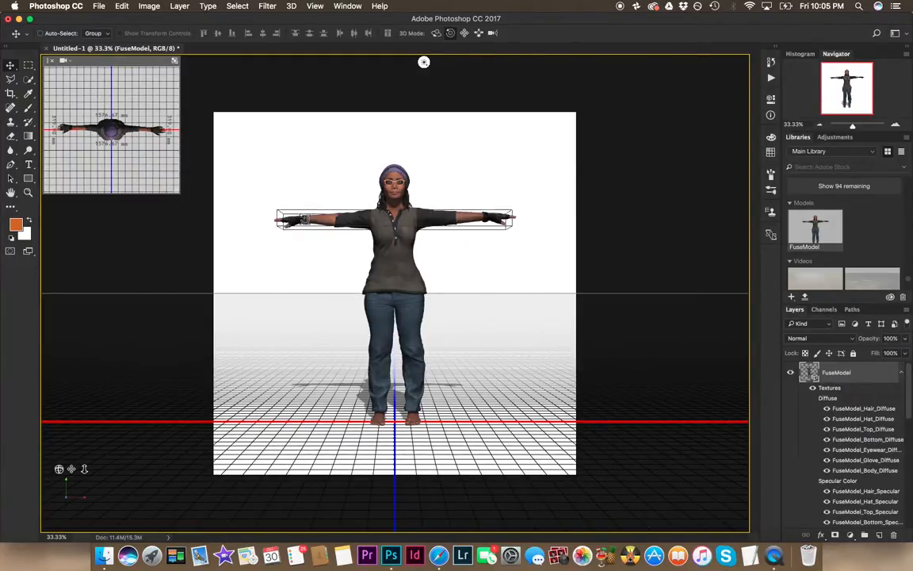
left_click(424, 62)
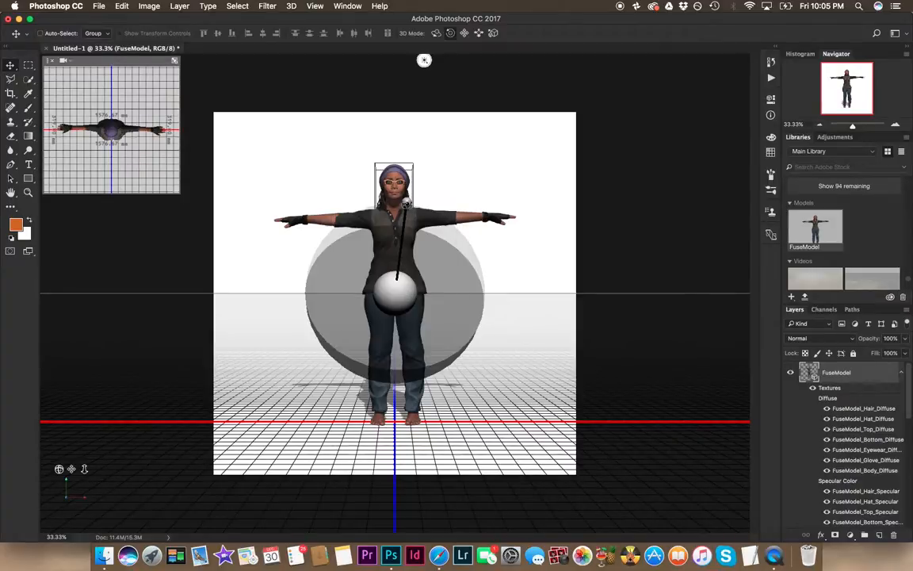
left_click_drag(406, 203, 442, 212)
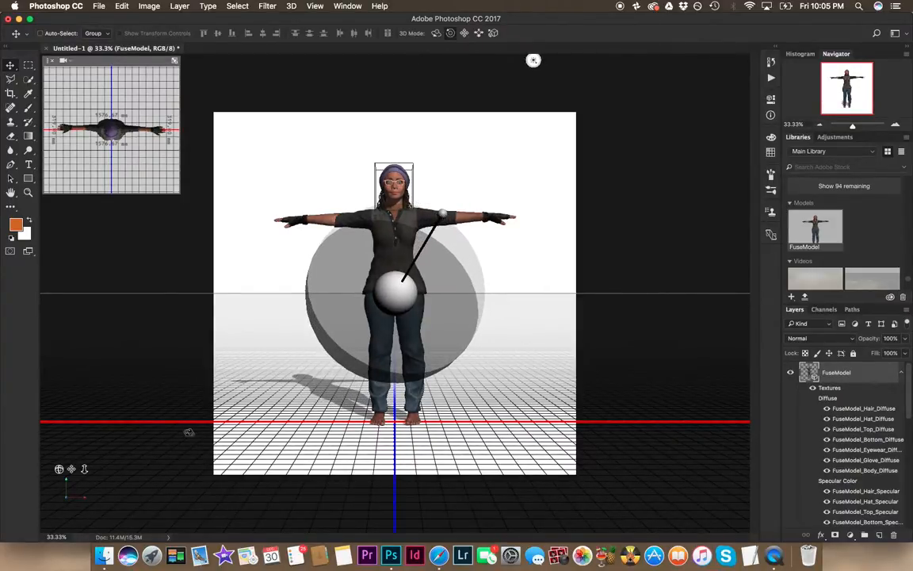
Step: Orbit the camera slightly and re-aim the infinite light toward the character's upper left
left_click_drag(59, 469, 77, 479)
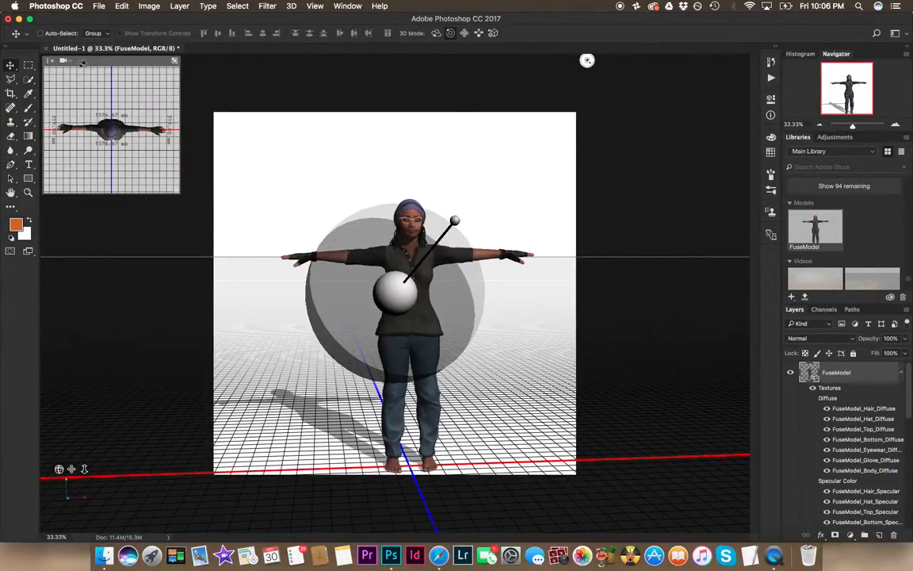
left_click(479, 34)
mouse_move(70, 468)
left_mouse_down()
mouse_move(38, 472)
mouse_move(74, 468)
left_mouse_up()
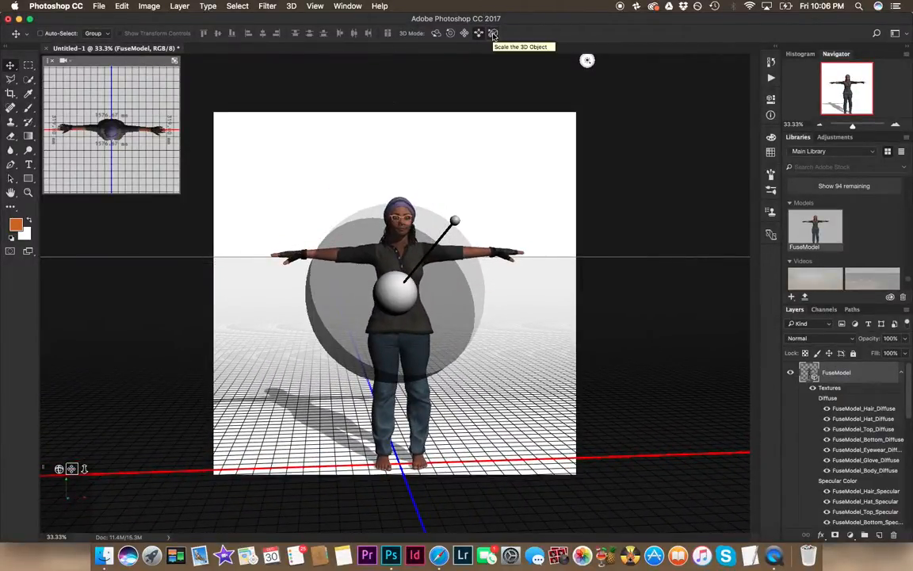
left_click(493, 35)
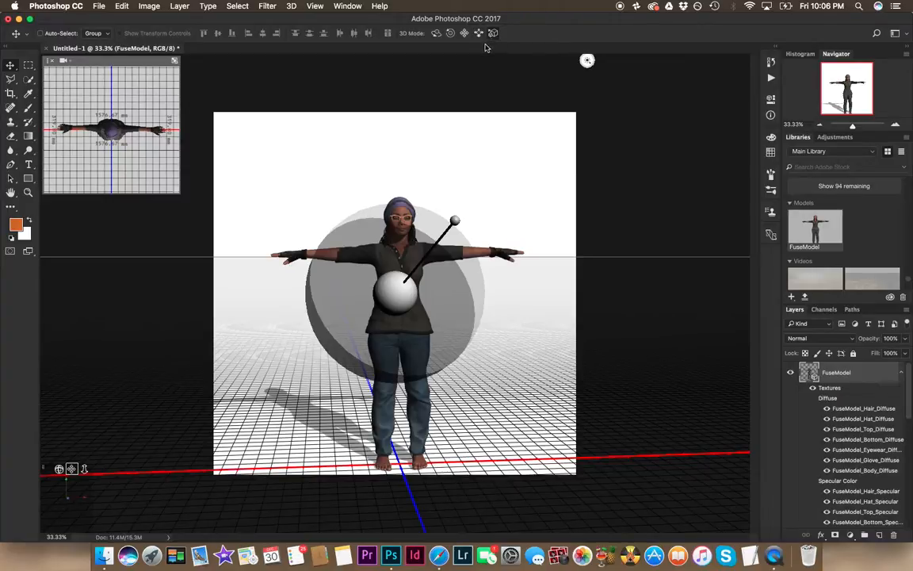
left_click(478, 35)
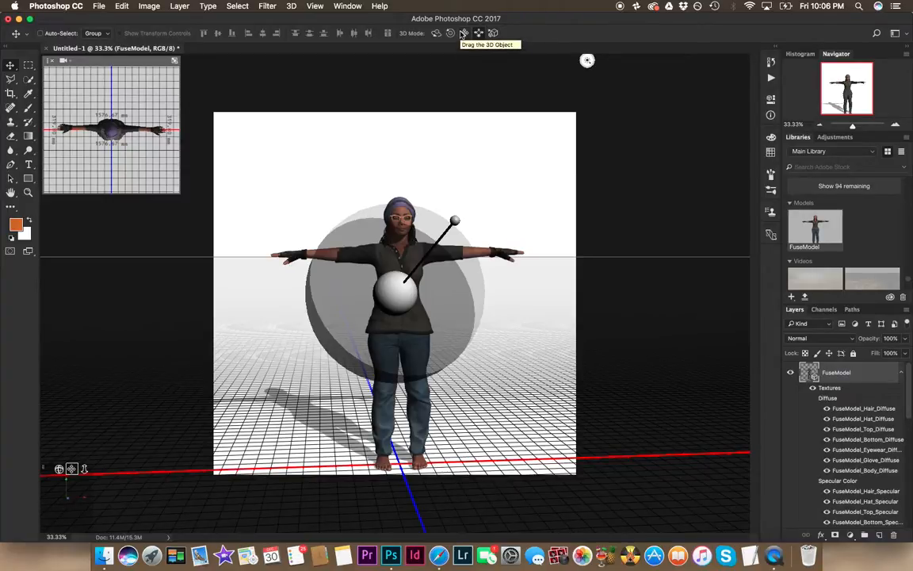
left_click(464, 34)
mouse_move(440, 198)
left_mouse_down()
mouse_move(420, 285)
mouse_move(448, 294)
mouse_move(432, 266)
mouse_move(464, 245)
mouse_move(367, 277)
mouse_move(373, 193)
mouse_move(260, 186)
mouse_move(214, 215)
mouse_move(214, 271)
mouse_move(257, 291)
left_mouse_up()
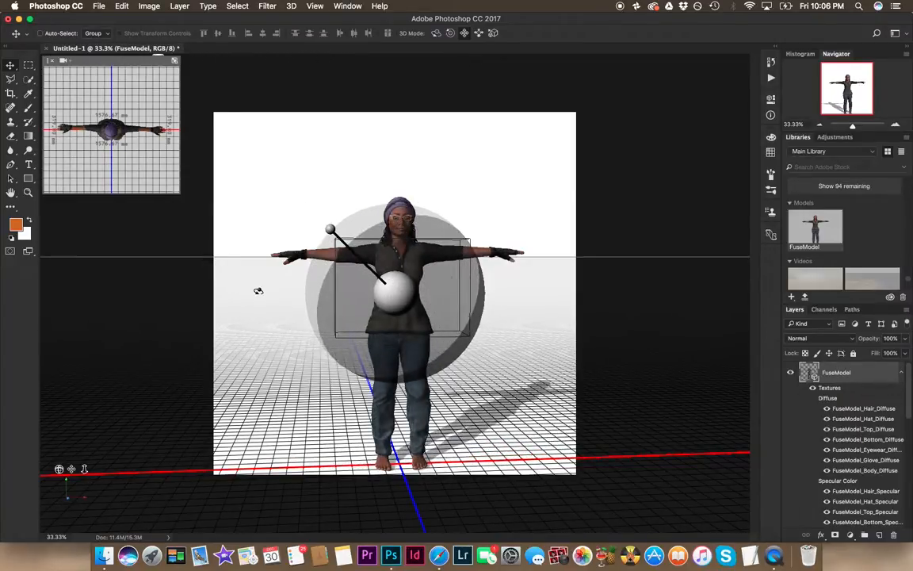
Step: Rotate the infinite light so it shines straight at the character from the front
left_click(451, 34)
mouse_move(398, 214)
left_mouse_down()
mouse_move(423, 213)
mouse_move(362, 198)
left_mouse_up()
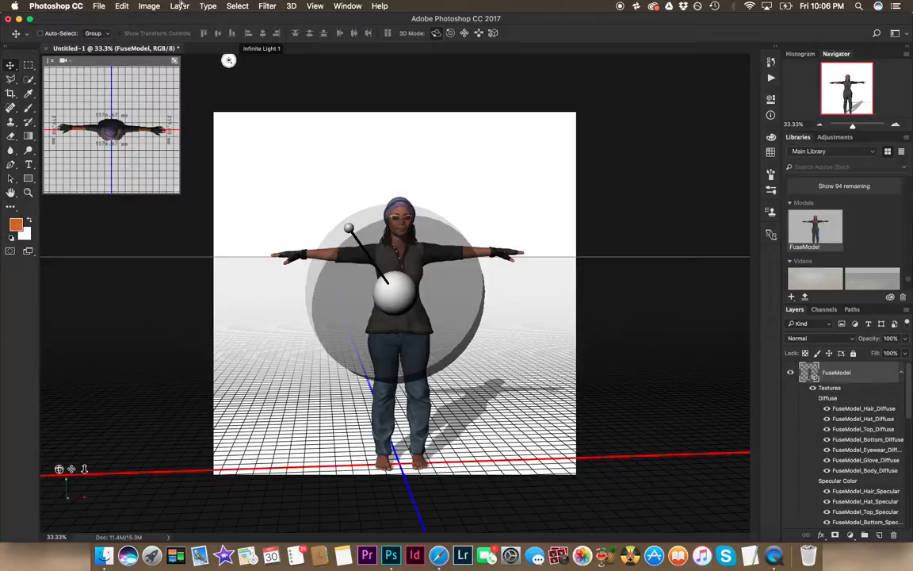
left_click(440, 23)
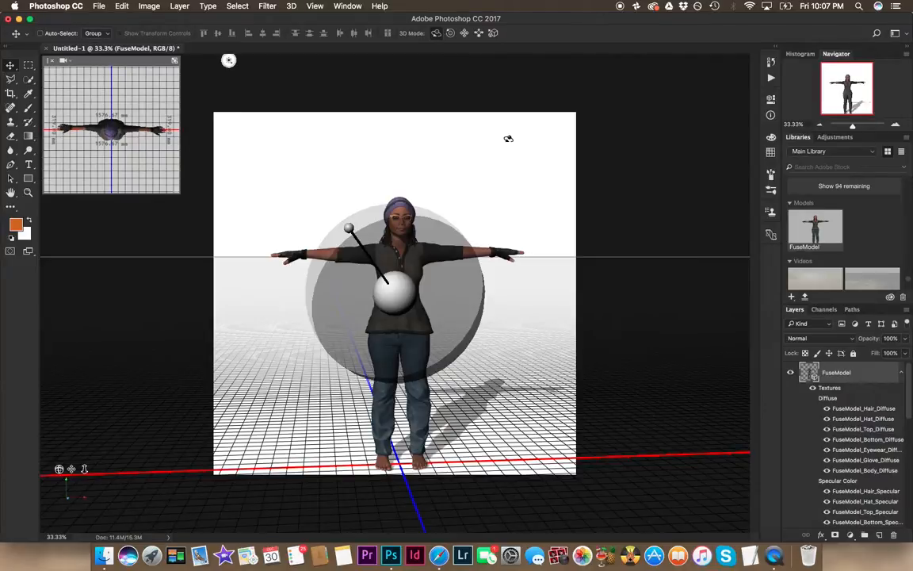
left_click_drag(344, 253, 415, 350)
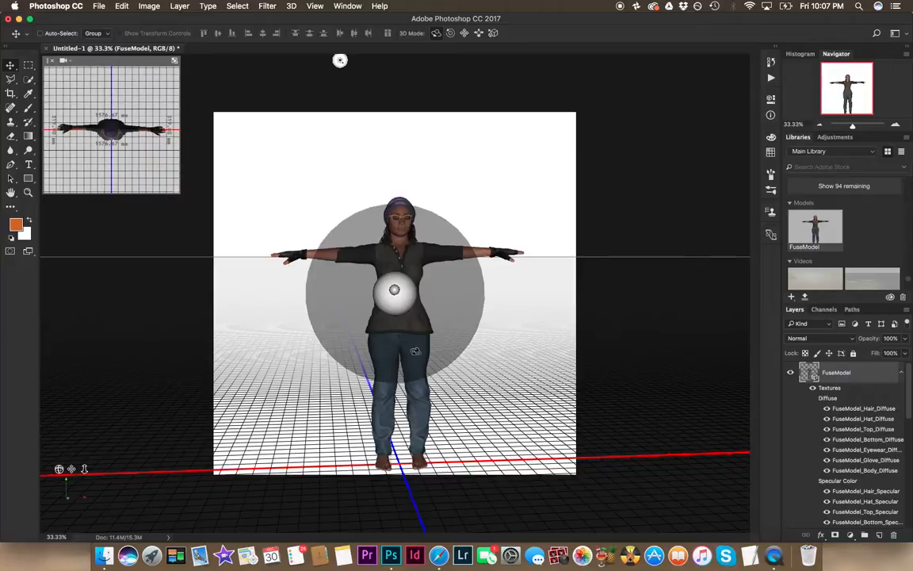